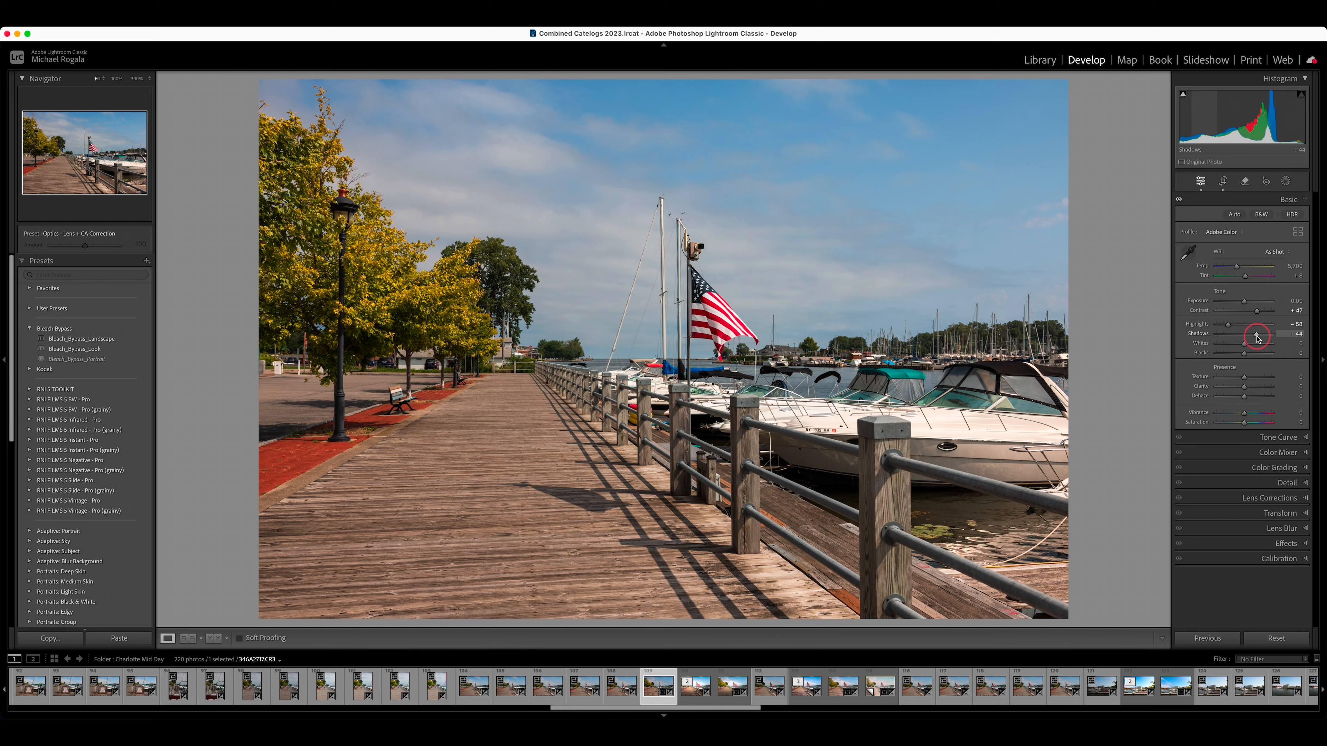
Step: Set the photo's basic tone values to Shadows +34, Whites −14 and Blacks −26
drag(1257, 337, 1253, 340)
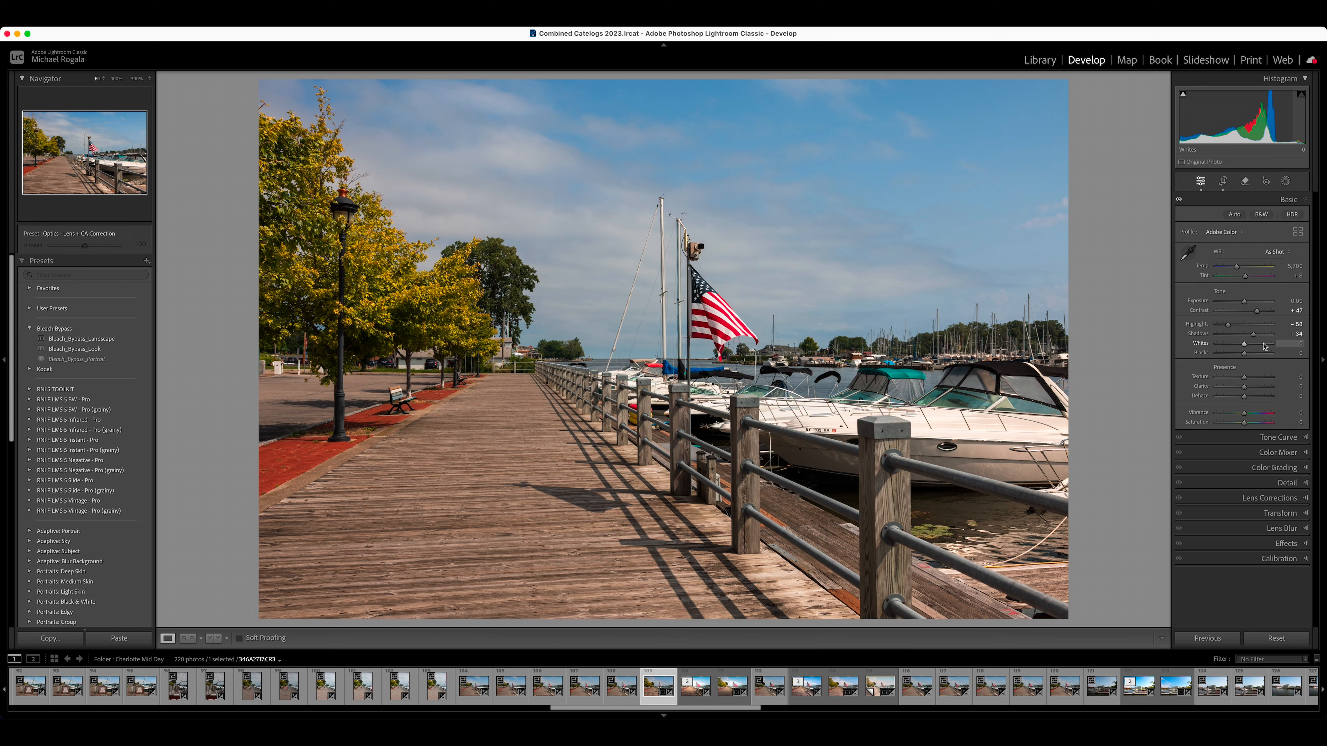
drag(1245, 348, 1241, 348)
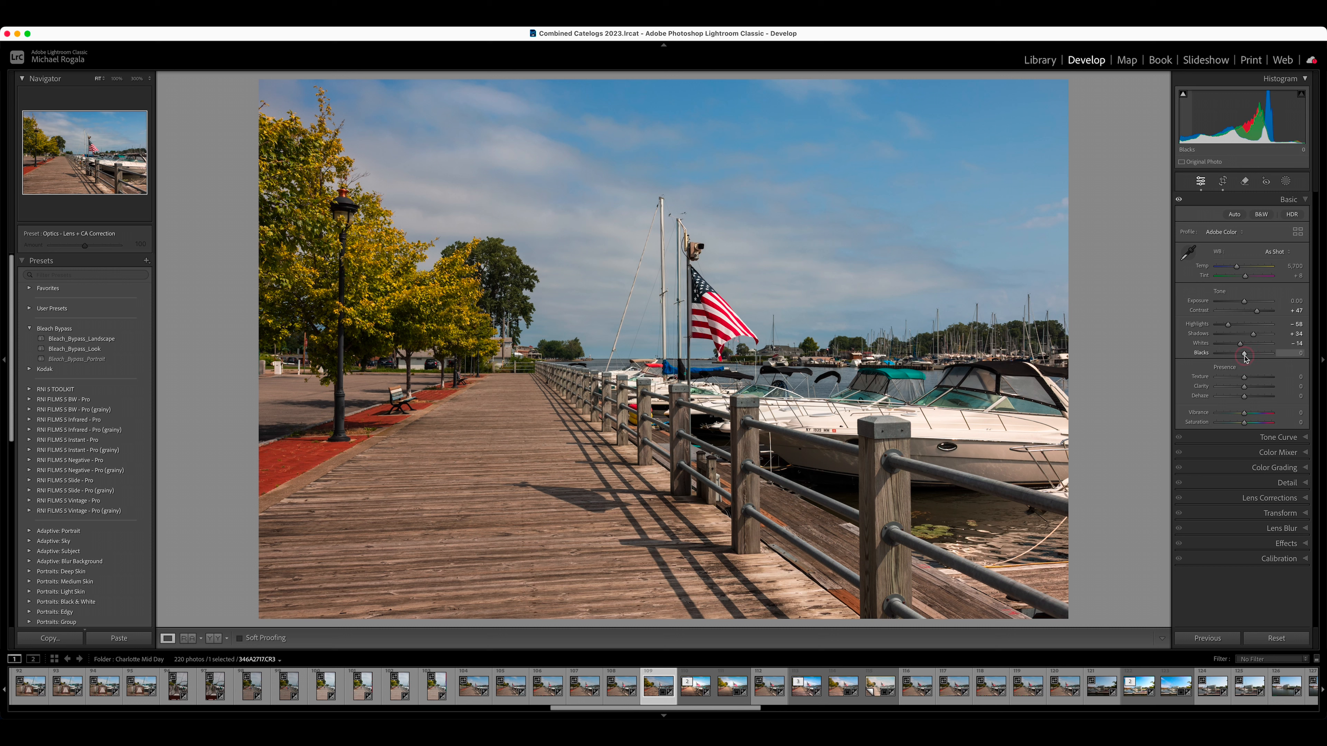
drag(1244, 356, 1237, 358)
drag(1238, 361, 1239, 361)
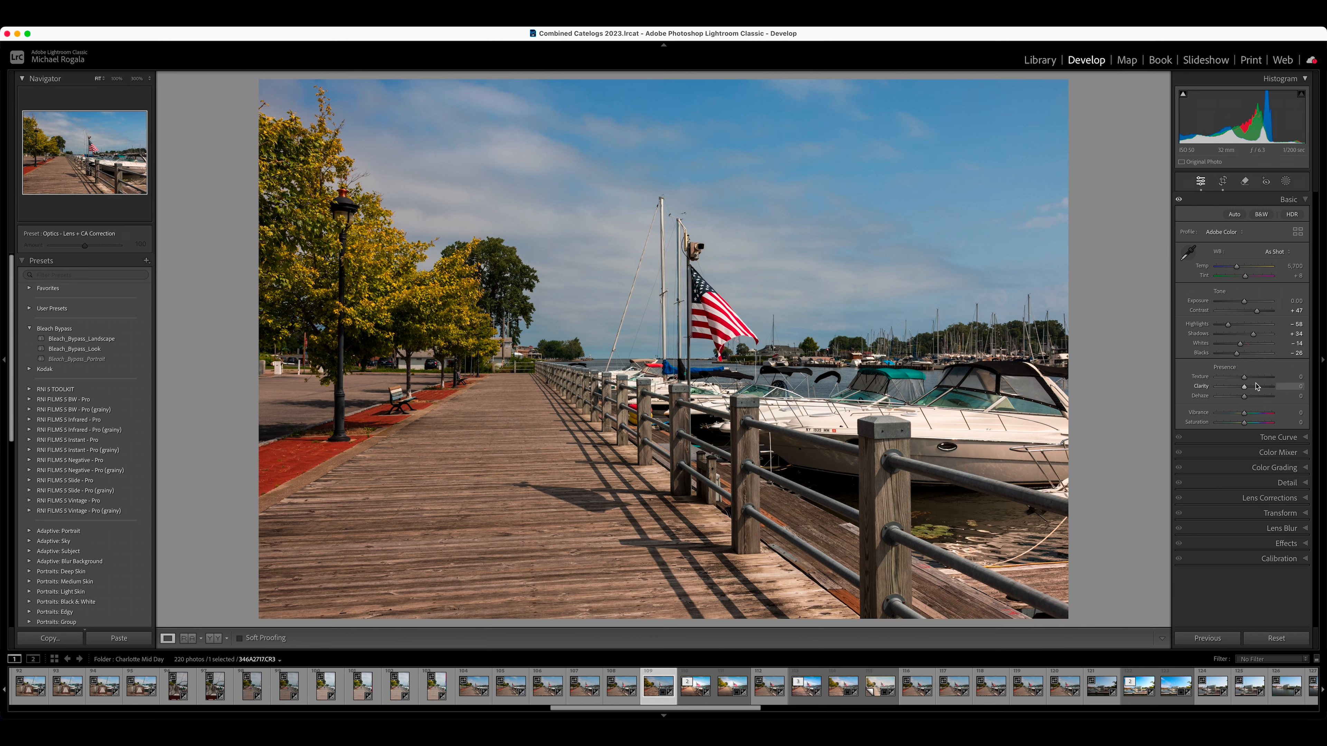
Step: Set the presence values to Texture +8, Clarity +17 and Dehaze +4
drag(1244, 381, 1250, 382)
click(1204, 380)
double_click(1205, 380)
drag(1243, 388, 1247, 388)
drag(1250, 389, 1248, 388)
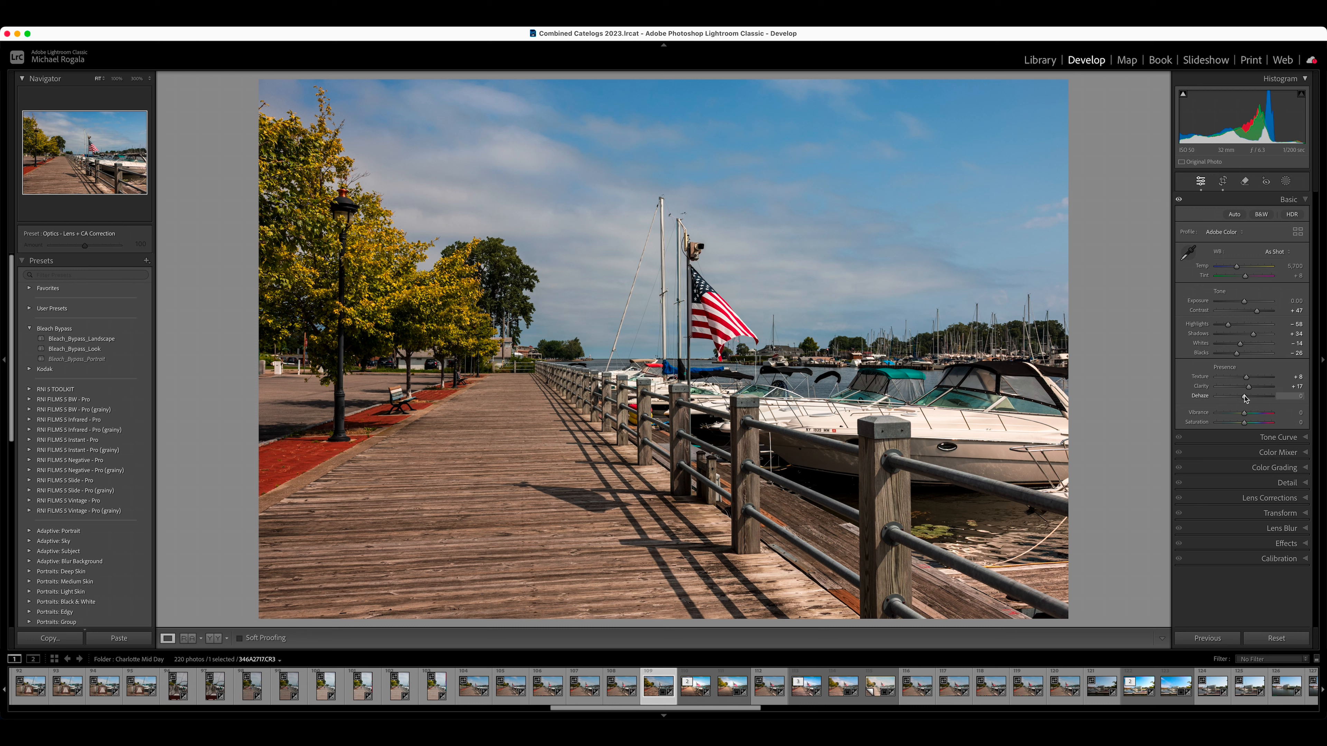
drag(1246, 398, 1247, 398)
Step: Mute the photo's colors by setting Vibrance to −28 and Saturation to −7
drag(1246, 416, 1237, 417)
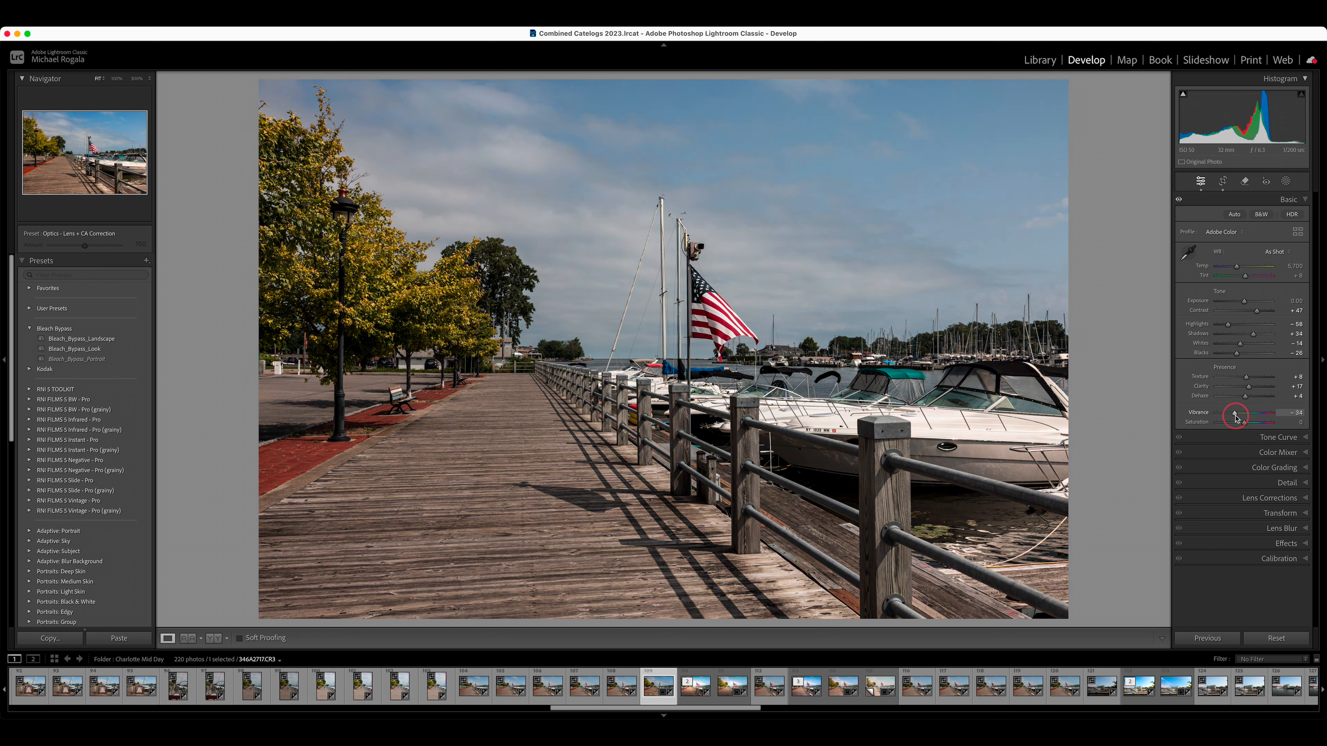
drag(1235, 416, 1237, 418)
drag(1237, 417, 1233, 415)
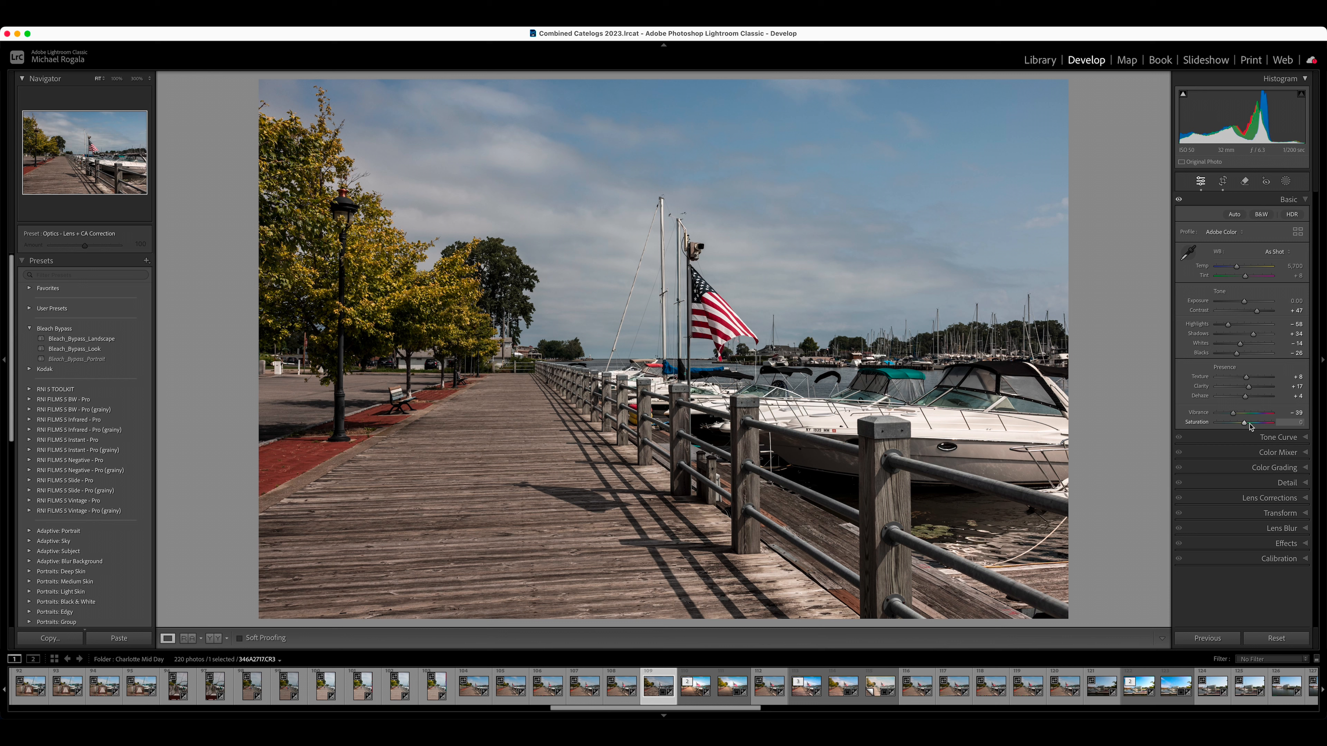
drag(1246, 426, 1244, 425)
drag(1242, 422, 1243, 423)
drag(1237, 414, 1240, 413)
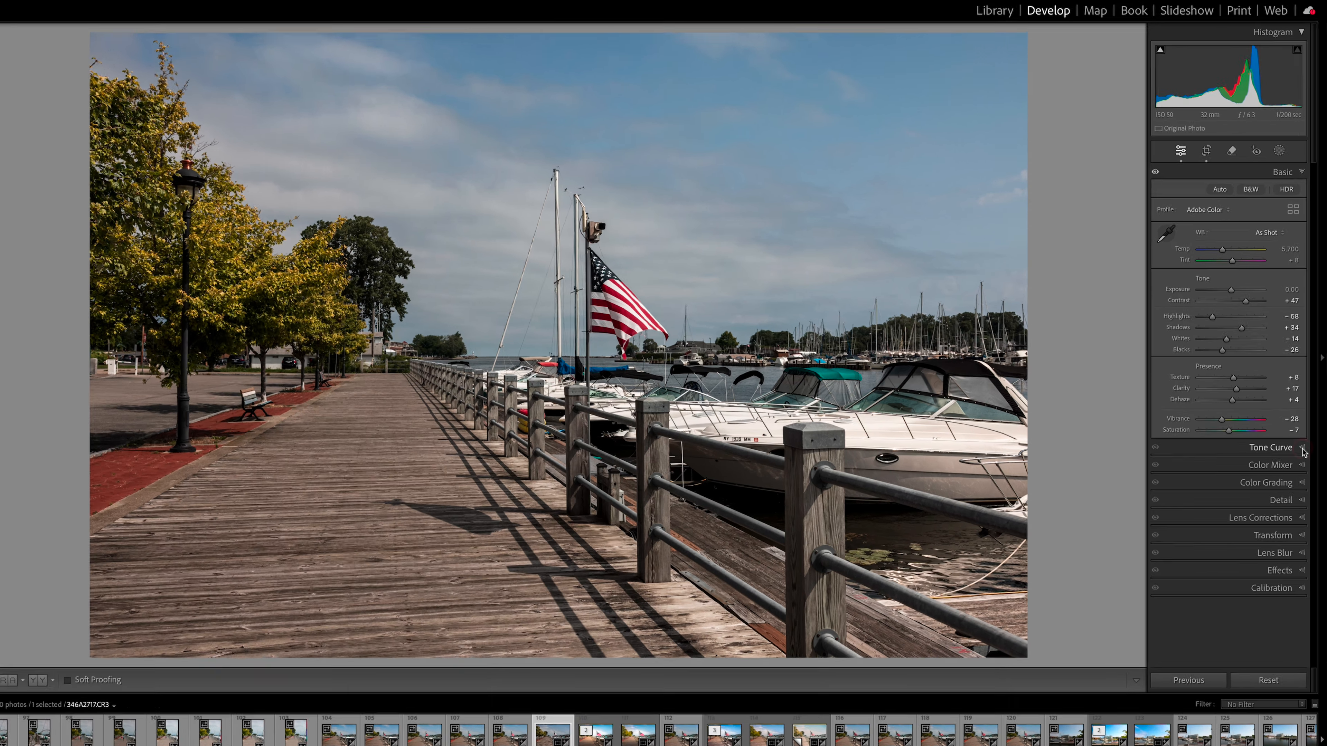
Step: Add three points along the RGB tone curve, one each for shadows, midtones and highlights
click(1306, 437)
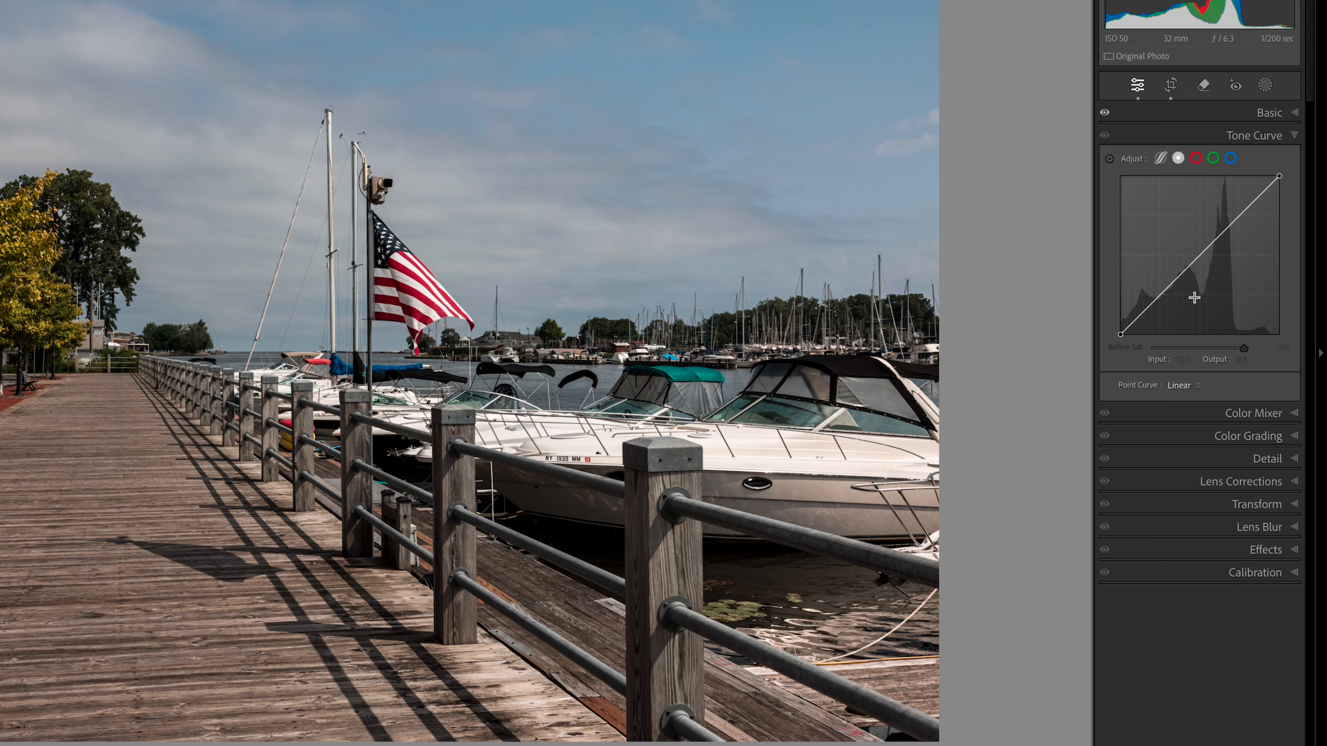
click(1159, 297)
click(1201, 256)
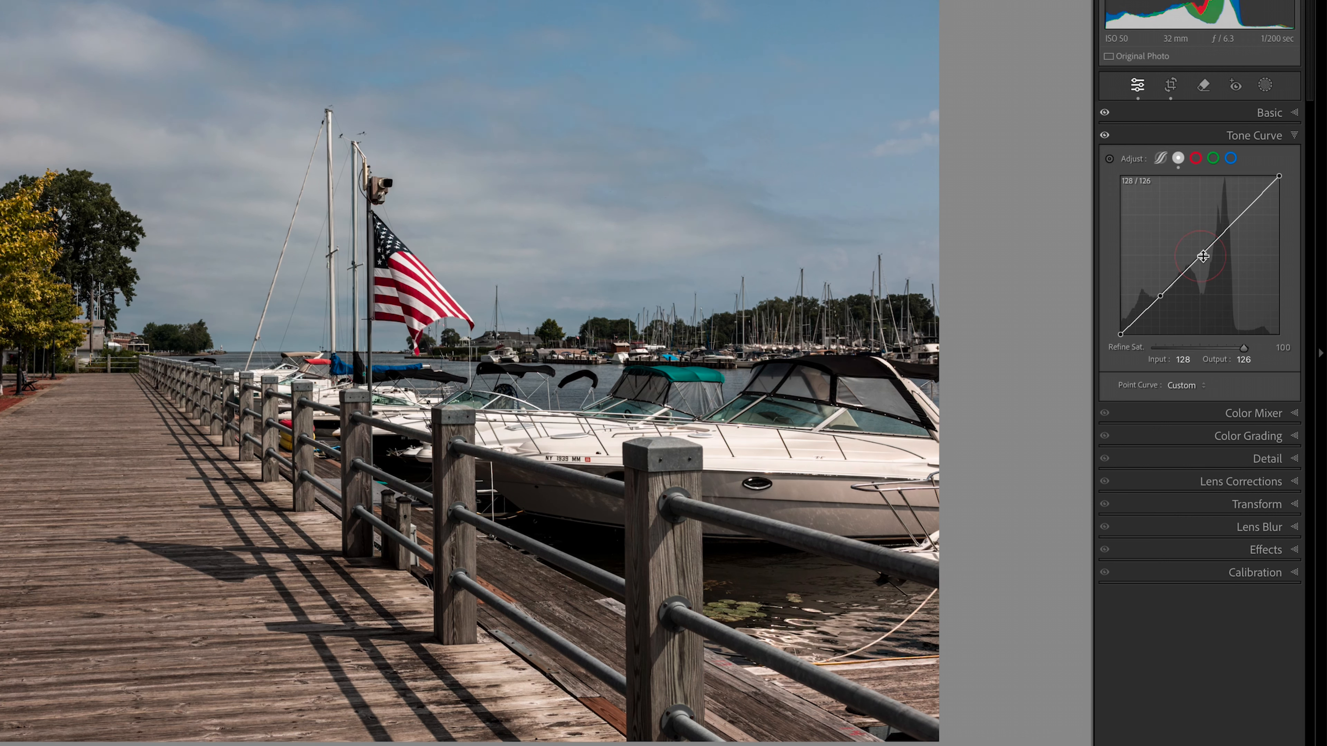
click(1237, 216)
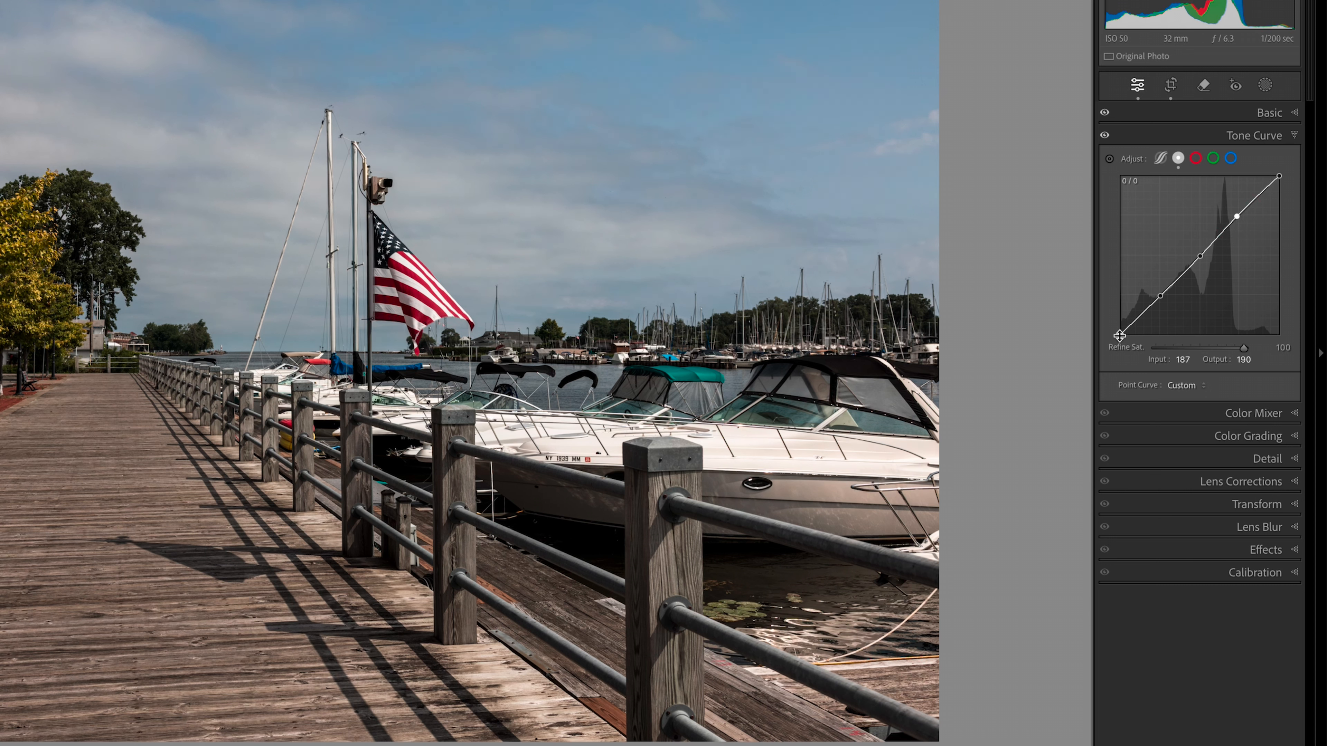
Step: Lift the RGB curve's black point to output 14, then set the highlight point to 187/187 and the midtone point to 130/127
drag(1121, 334, 1118, 327)
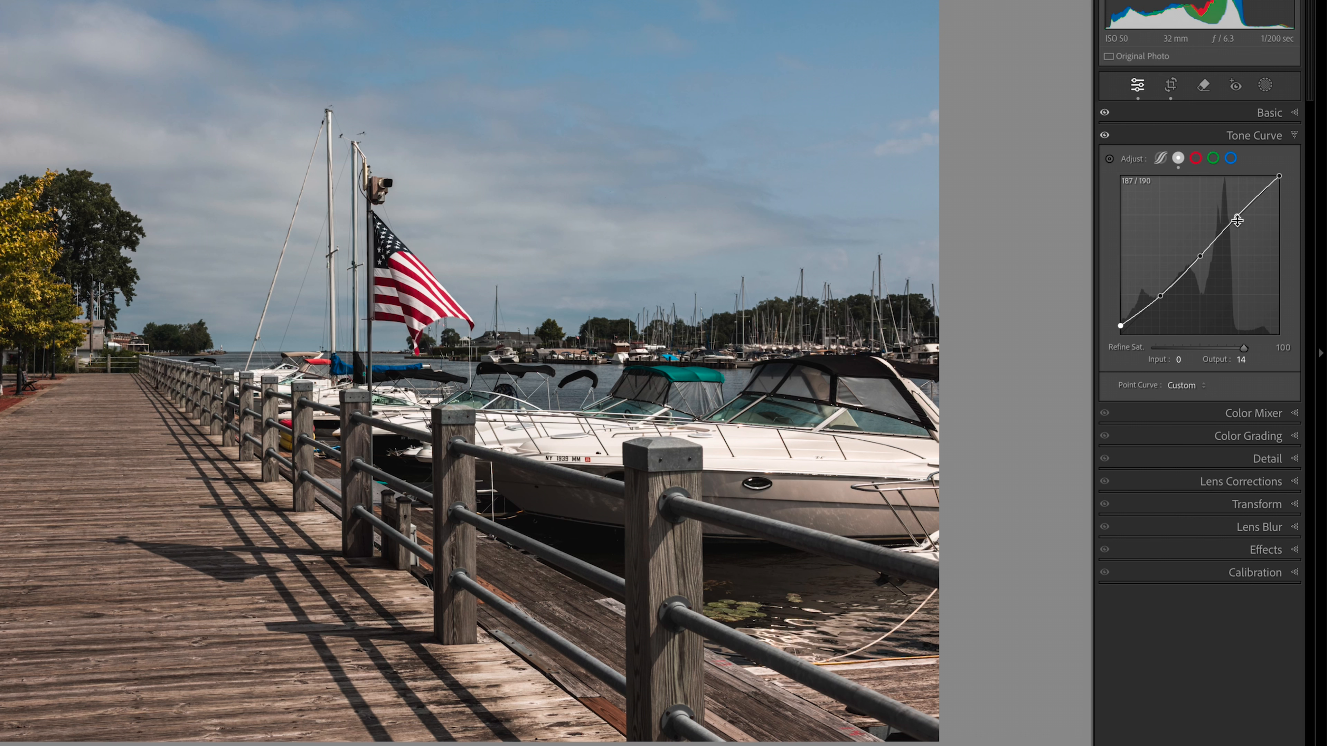
drag(1237, 218, 1239, 225)
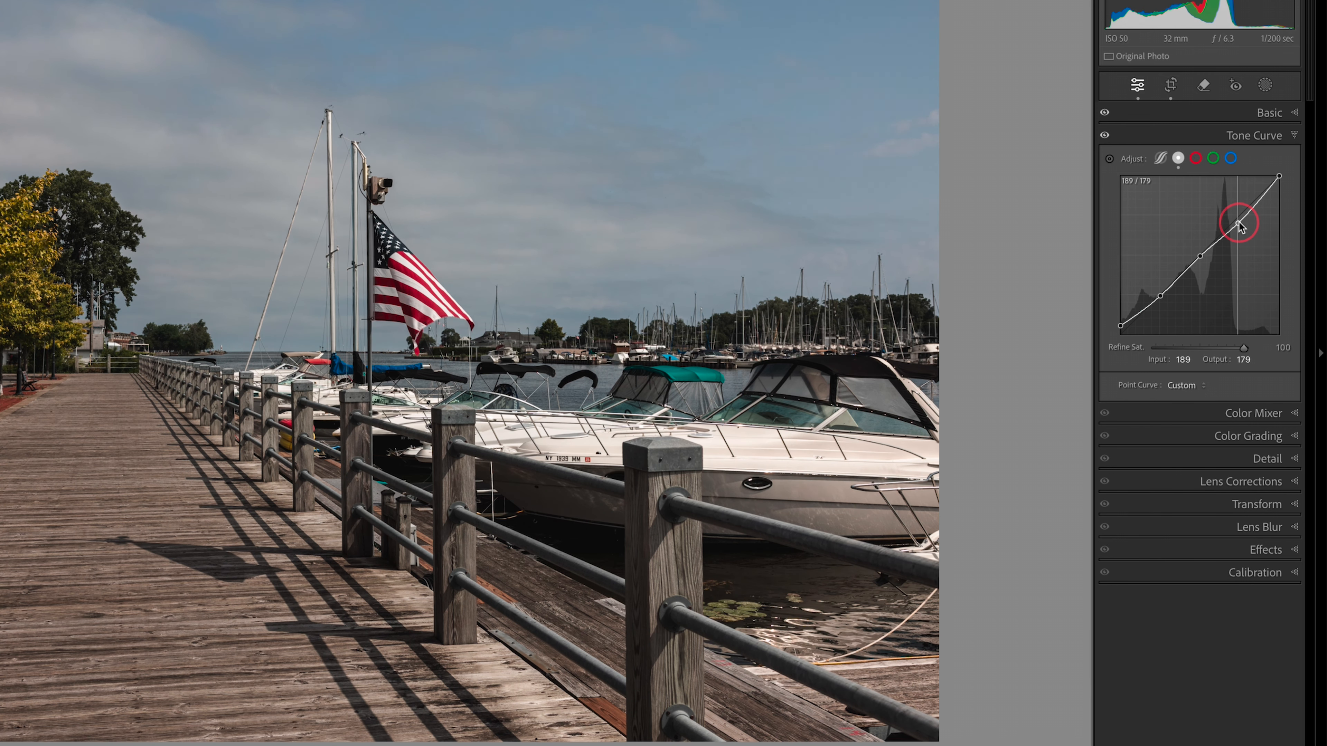
drag(1239, 225, 1237, 220)
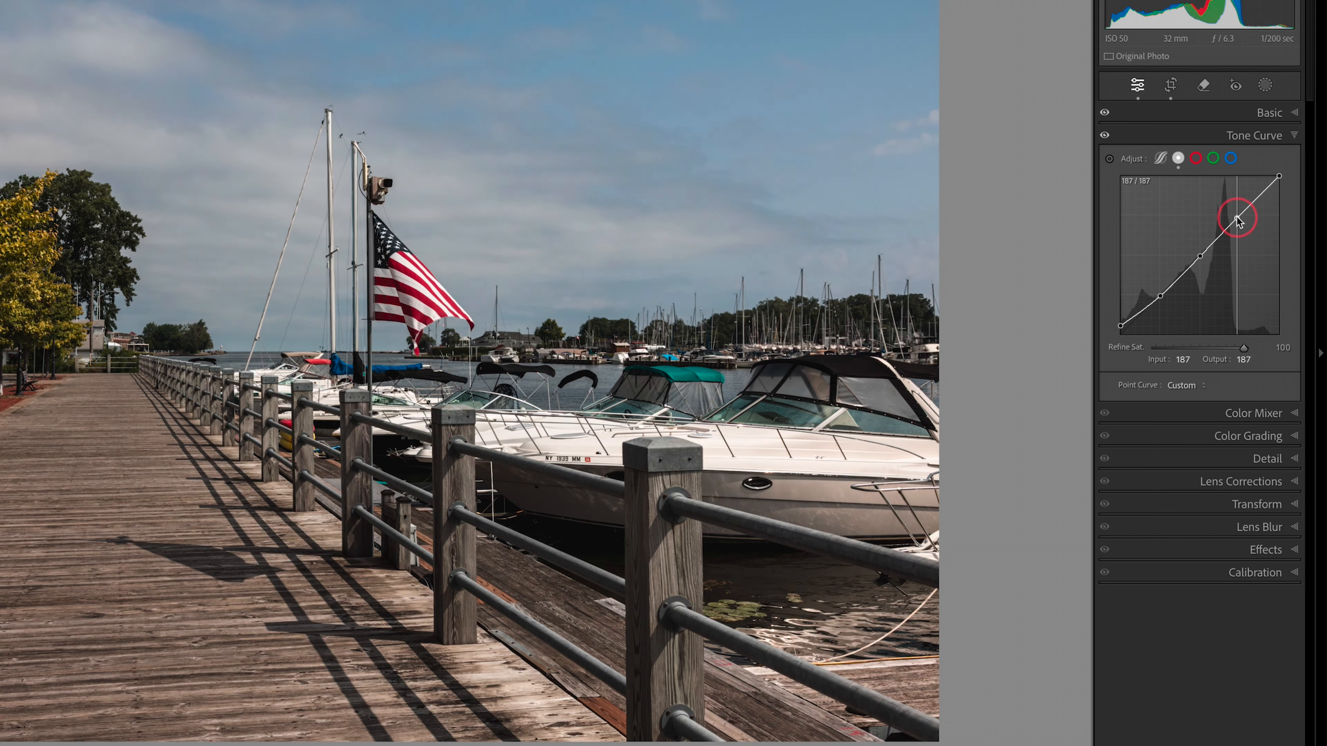
click(1200, 257)
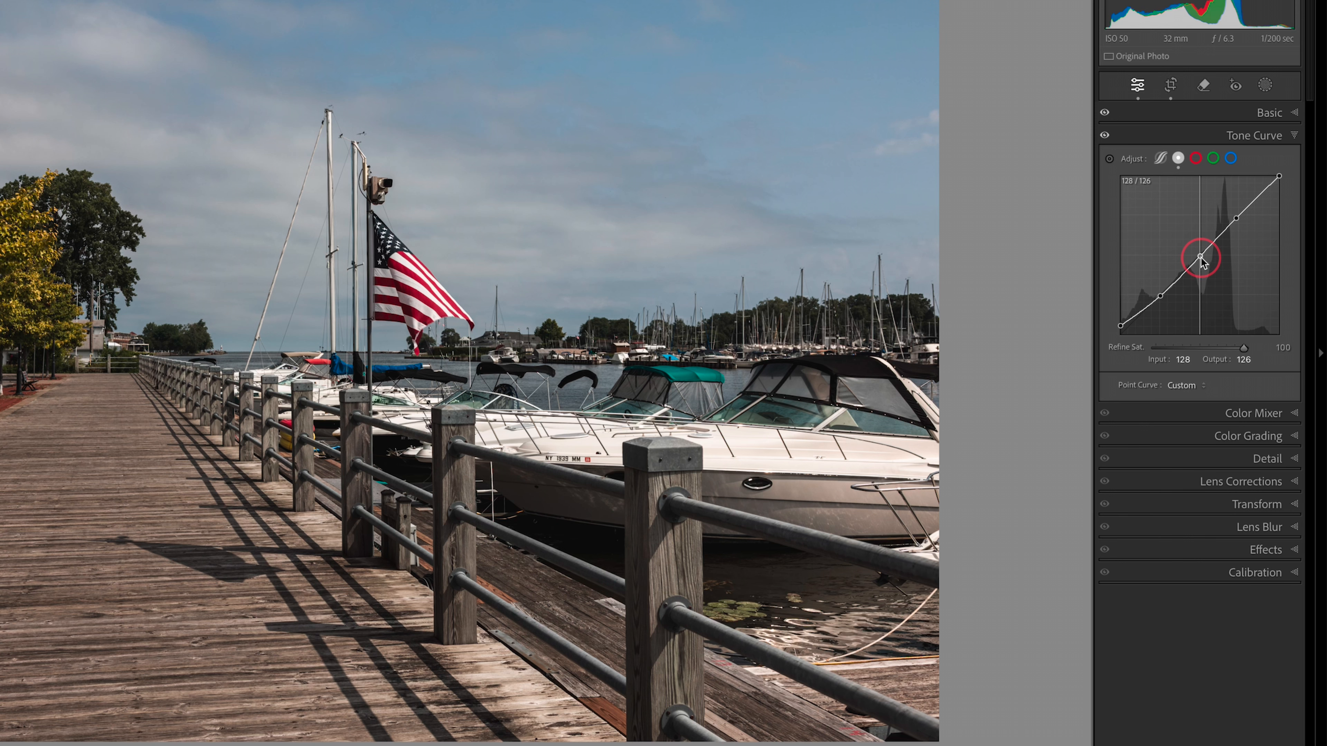
drag(1201, 258, 1201, 256)
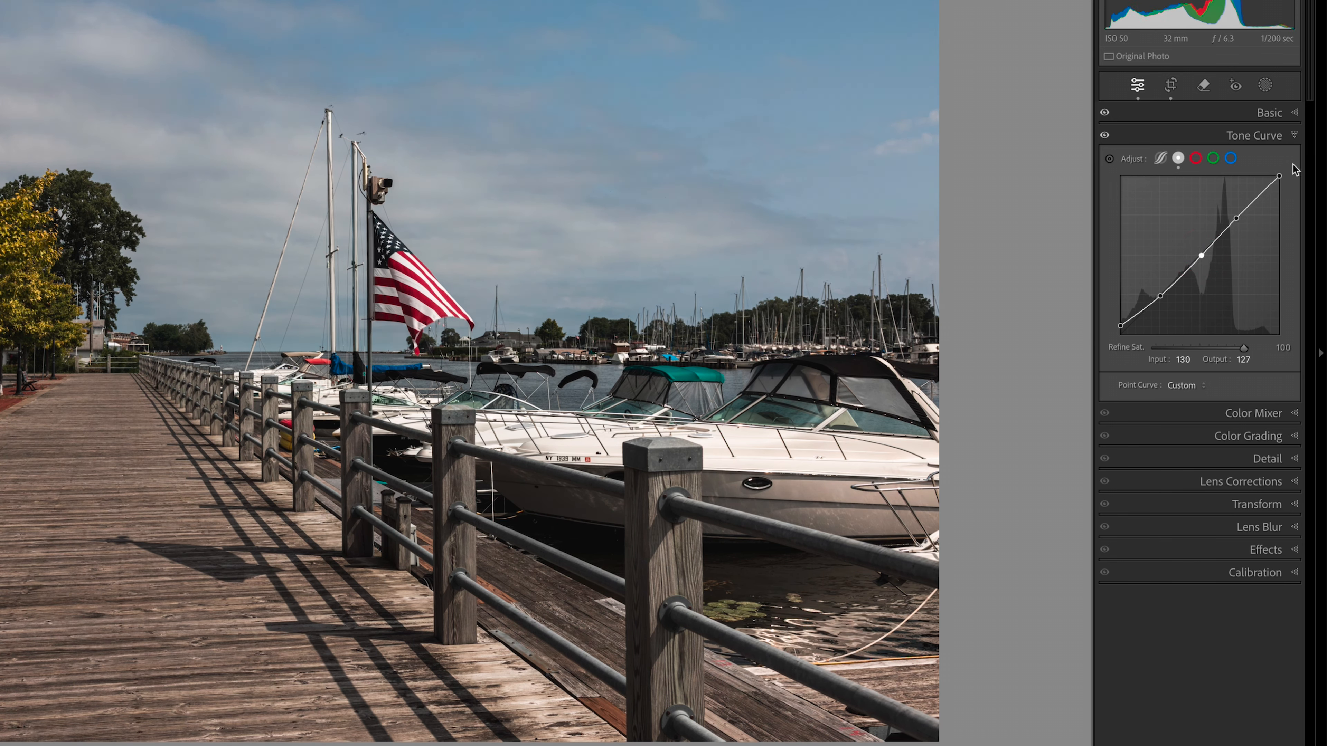
Step: Lower the photo's overall Saturation to −18 in the basic adjustments
click(1293, 115)
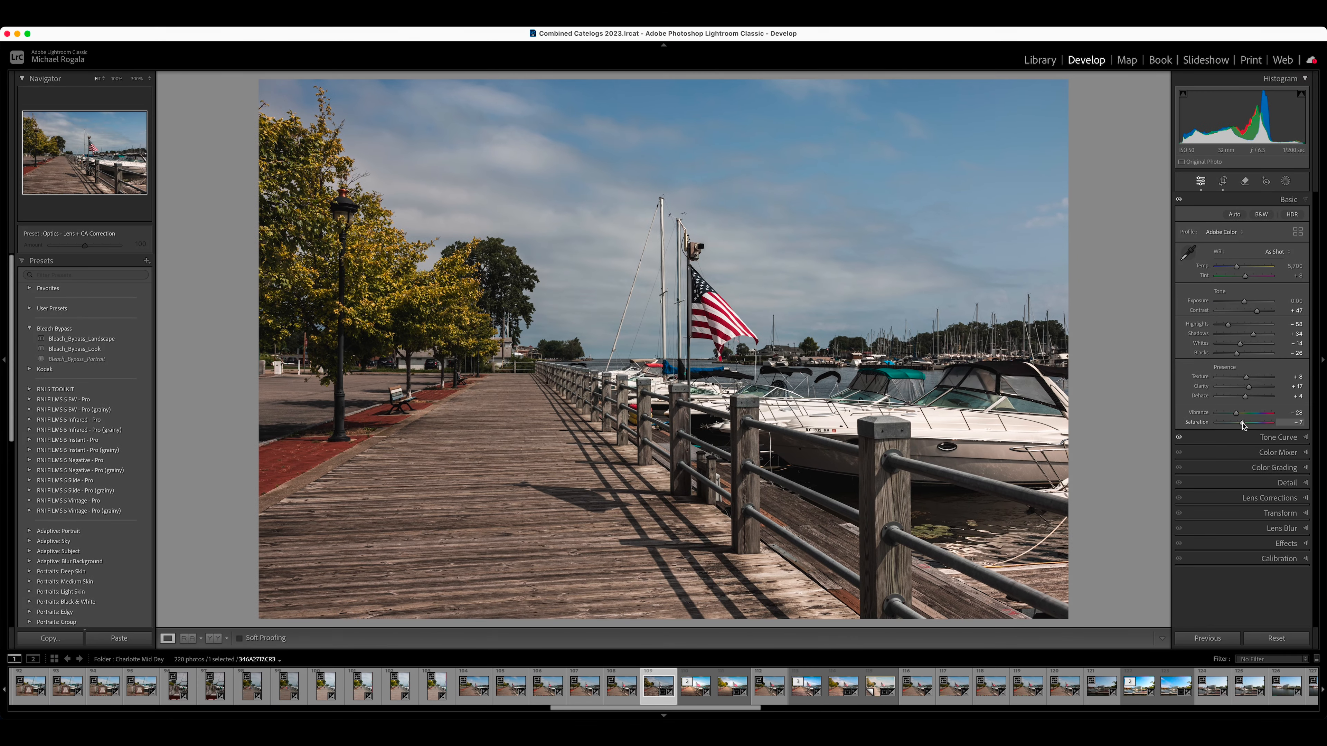
drag(1243, 426, 1238, 426)
click(1301, 200)
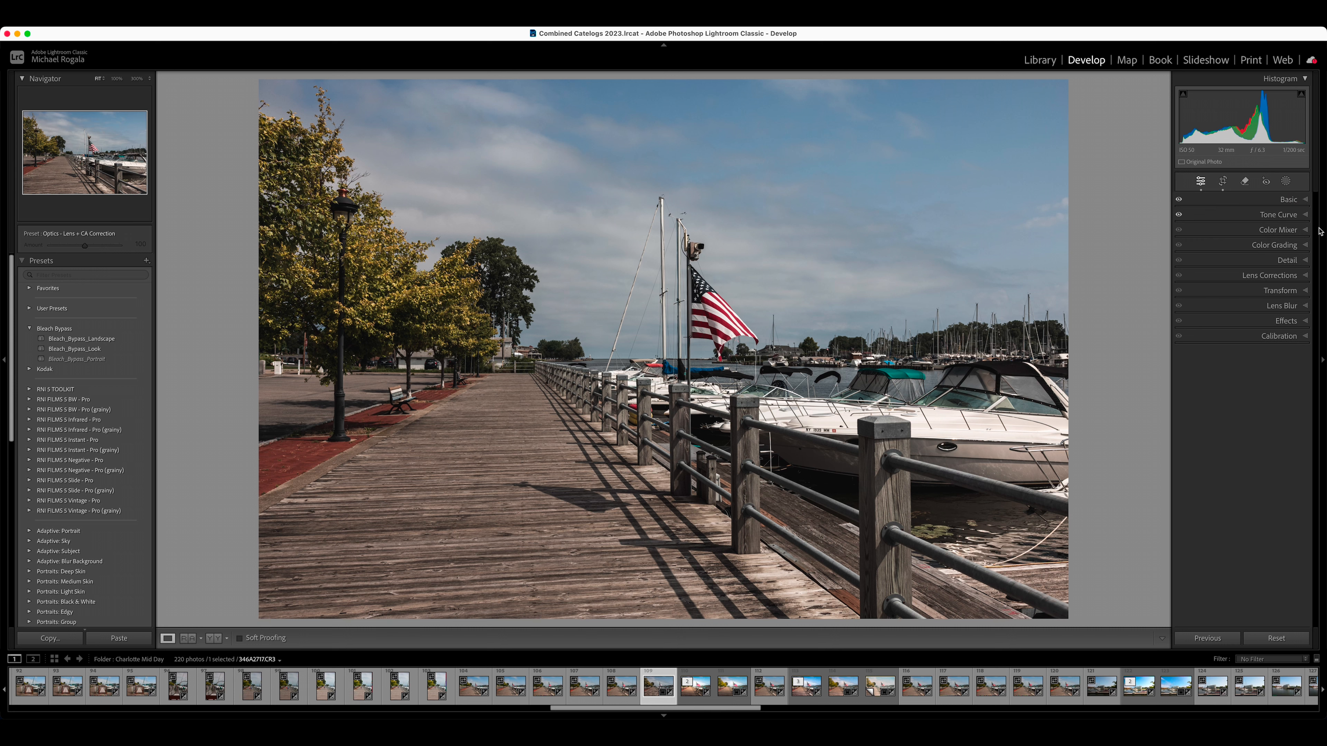
Step: Raise the RGB curve's highlight point to input 175, output 185, and slightly adjust the red curve's black point
click(1300, 215)
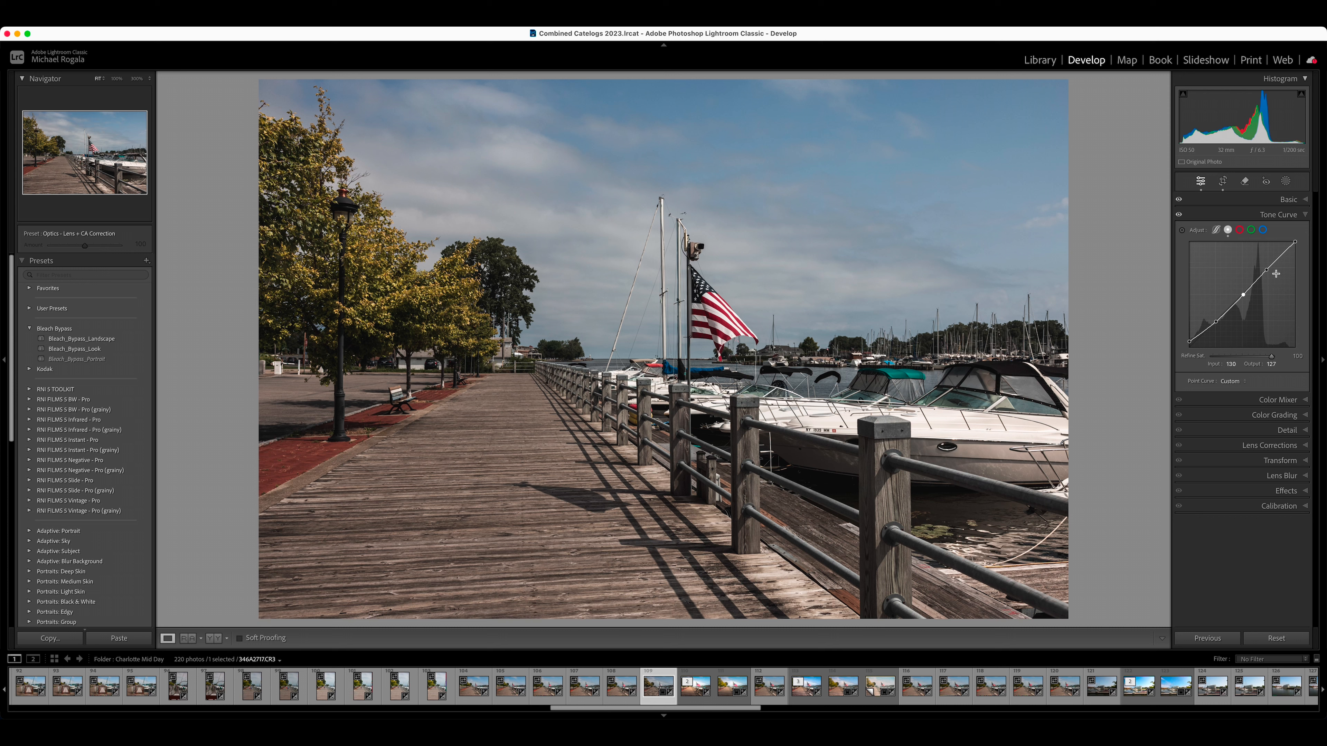
drag(1264, 270, 1263, 269)
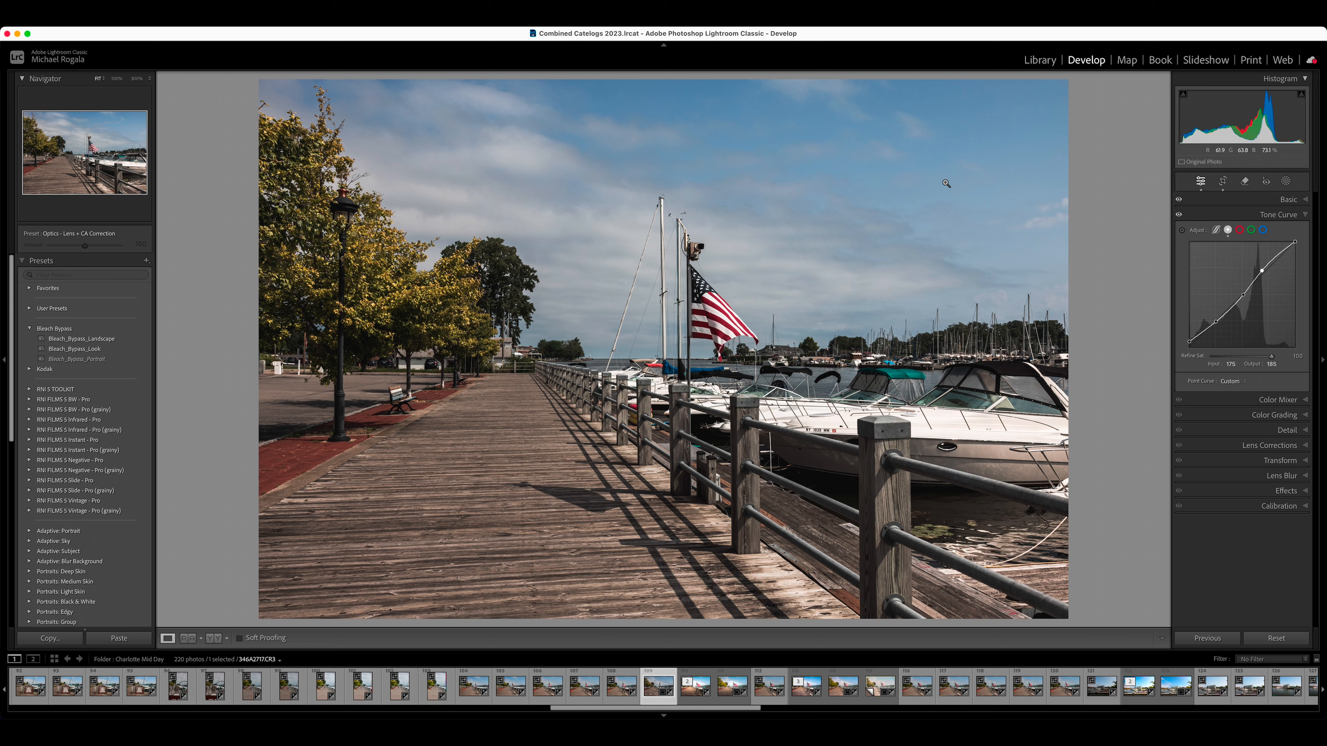
click(1239, 231)
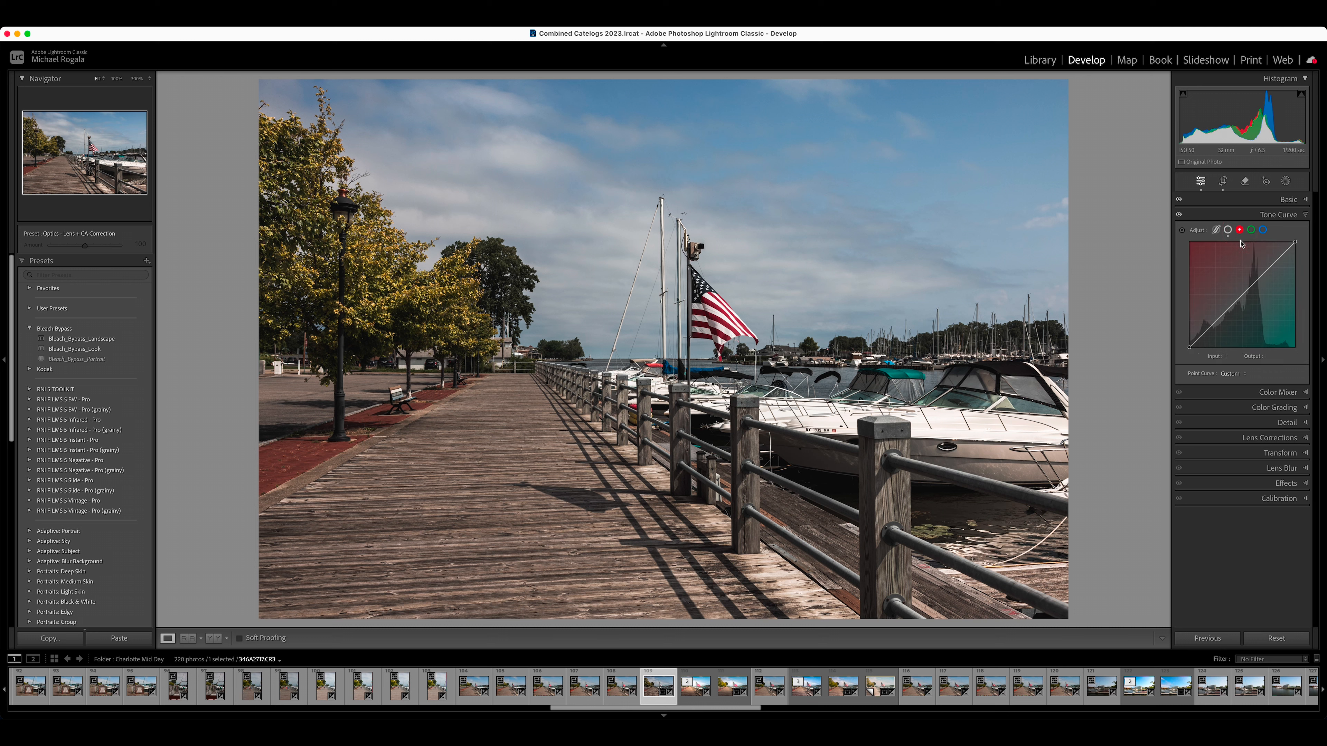
click(1189, 347)
drag(1189, 350, 1188, 348)
drag(1187, 348, 1190, 350)
drag(1190, 350, 1191, 345)
click(1228, 229)
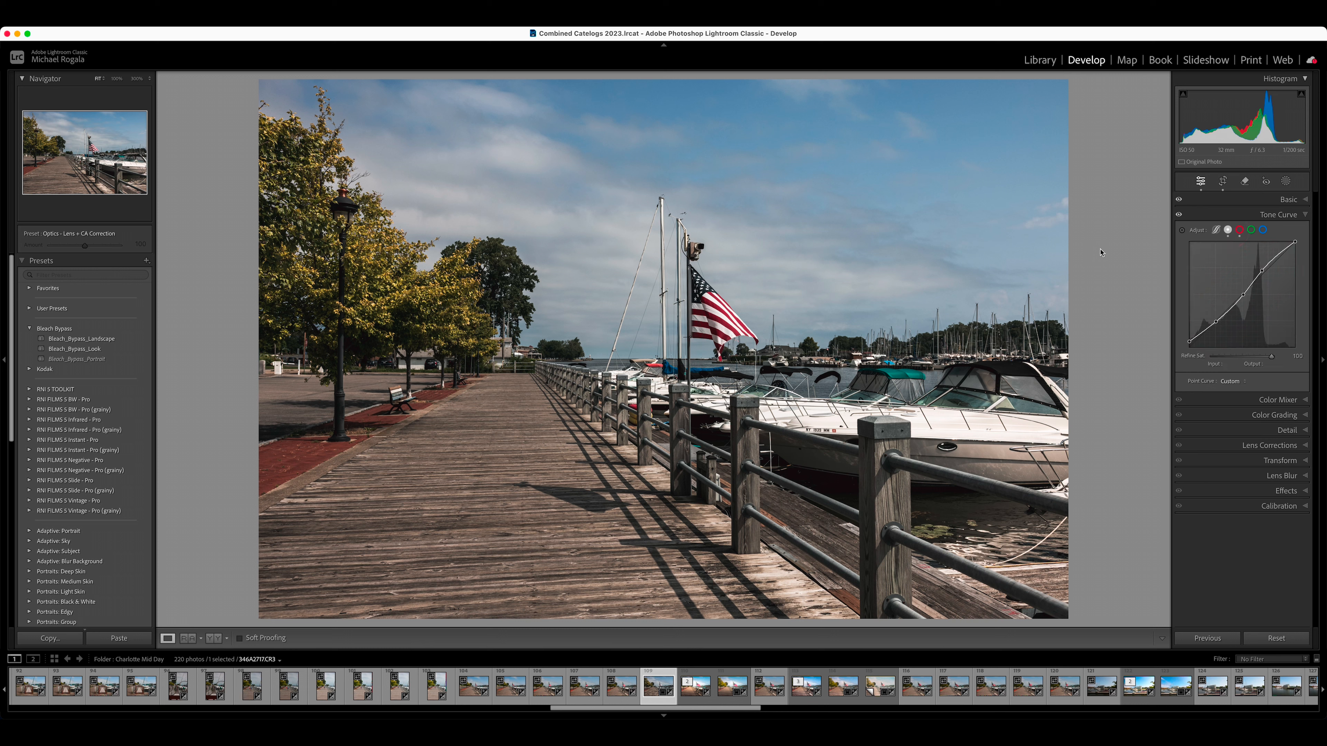
click(1307, 215)
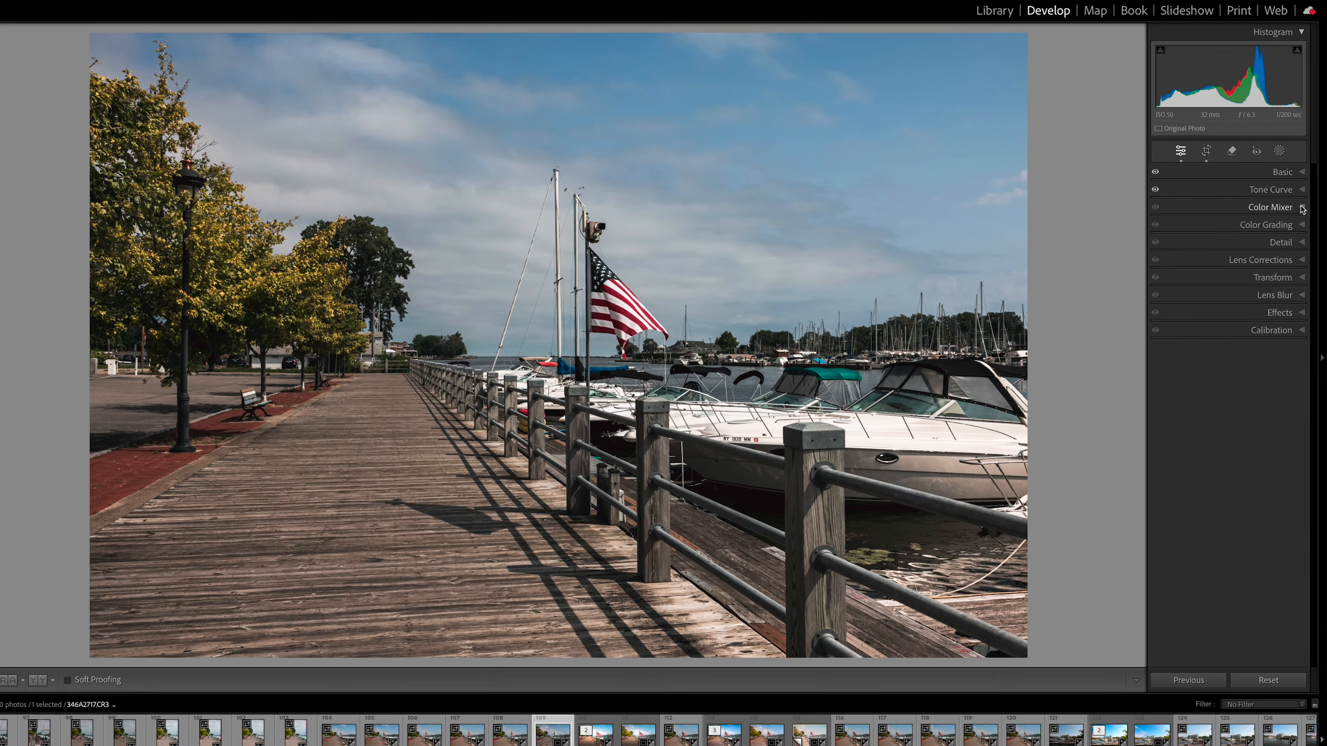
Step: Lower the red saturation to −19 in the HSL Color Mixer
click(1307, 228)
click(1230, 184)
click(1173, 180)
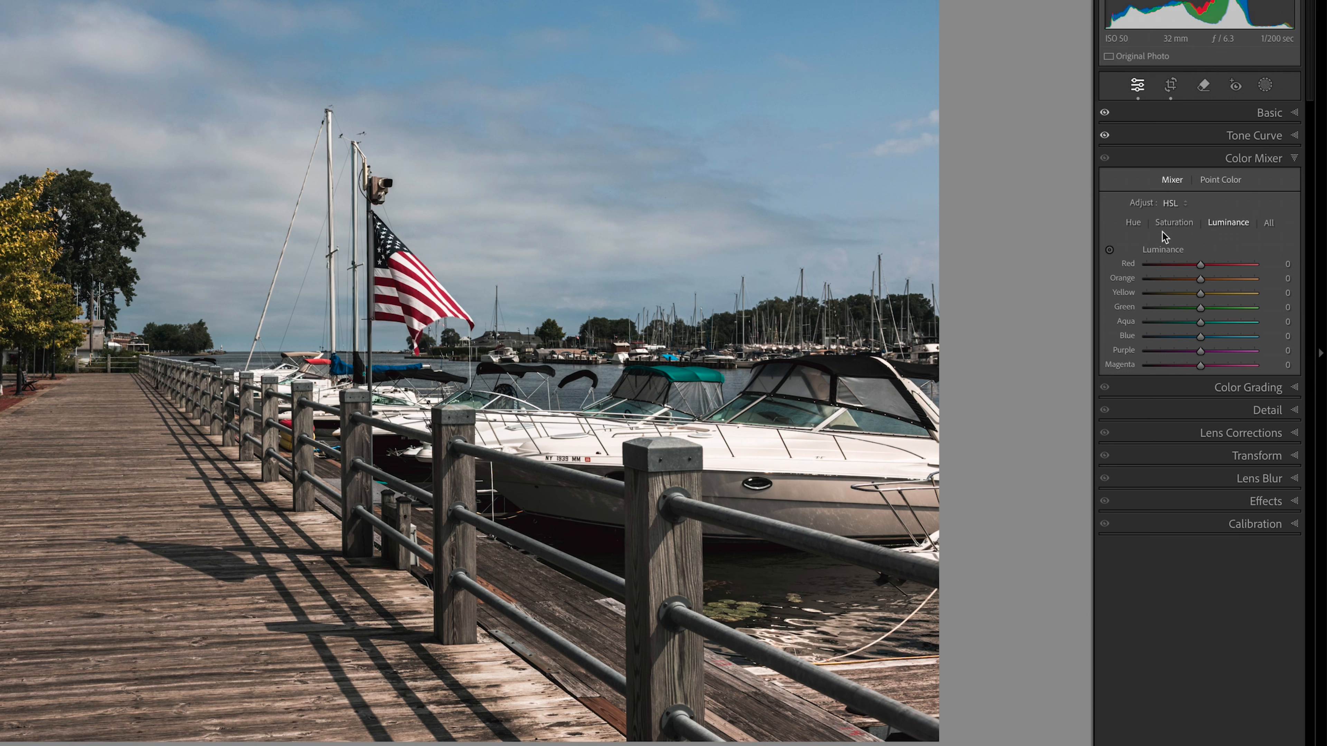
click(1182, 226)
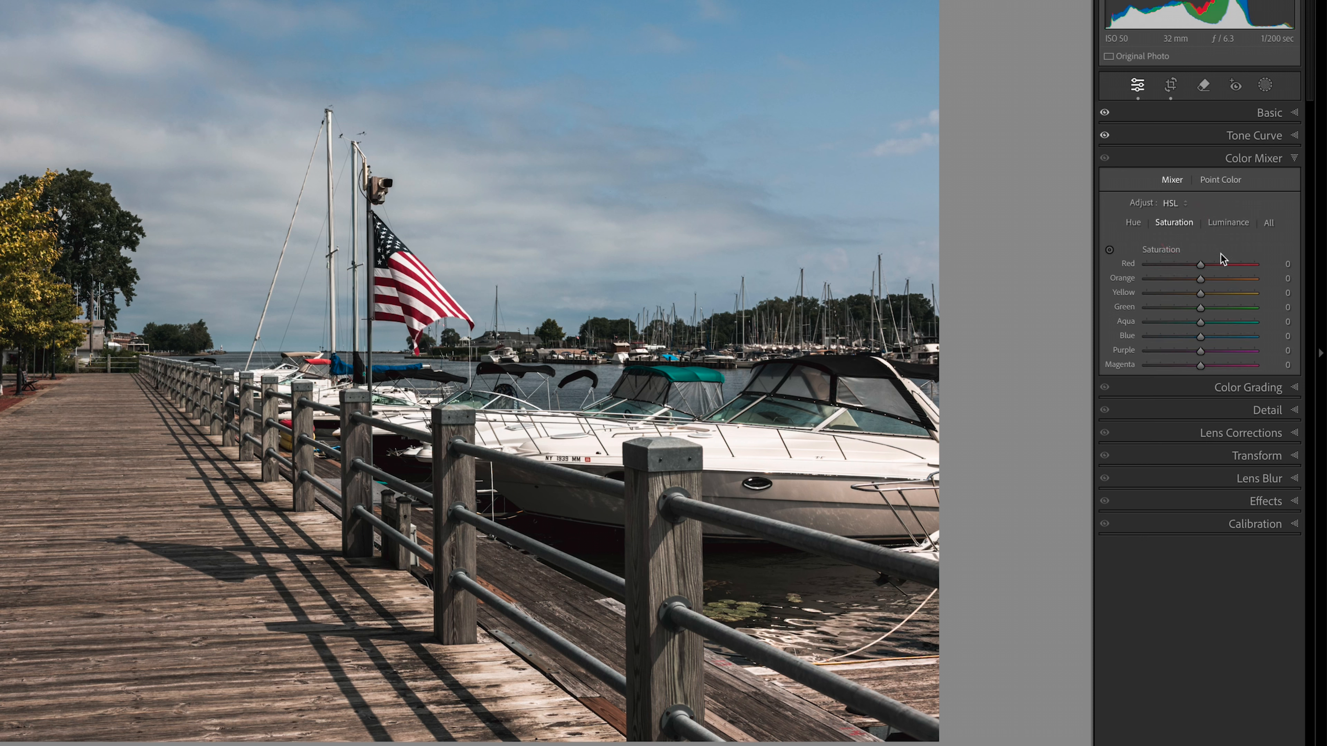
click(1201, 265)
drag(1201, 267, 1236, 302)
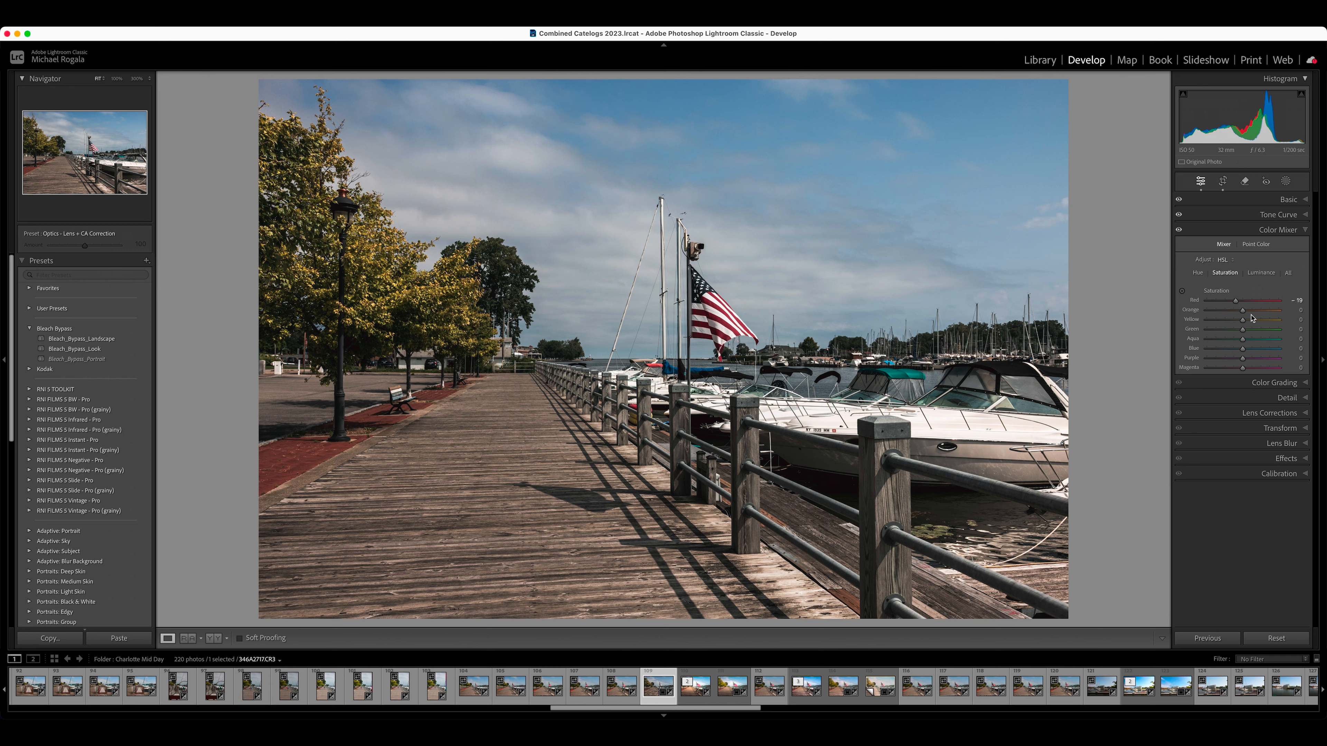
Step: Reduce the saturation of the orange, yellow, green, purple and magenta tones in the Color Mixer
drag(1243, 312, 1242, 314)
drag(1241, 314, 1237, 315)
drag(1239, 321, 1241, 325)
drag(1244, 333, 1234, 337)
drag(1232, 338, 1231, 337)
drag(1242, 359, 1227, 362)
drag(1243, 369, 1233, 369)
click(1306, 232)
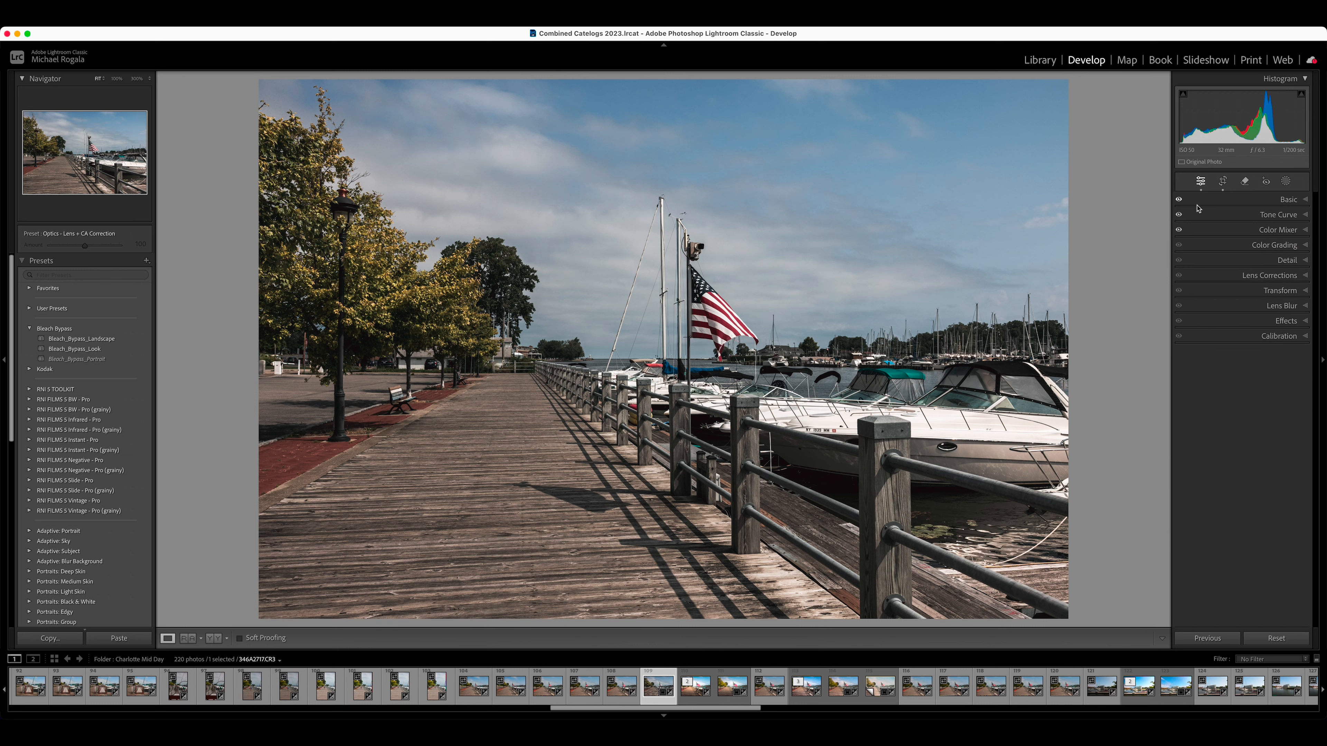
Step: Set the orange luminance to +10 and slightly darken the blue luminance in the Color Mixer
click(1309, 233)
click(1267, 275)
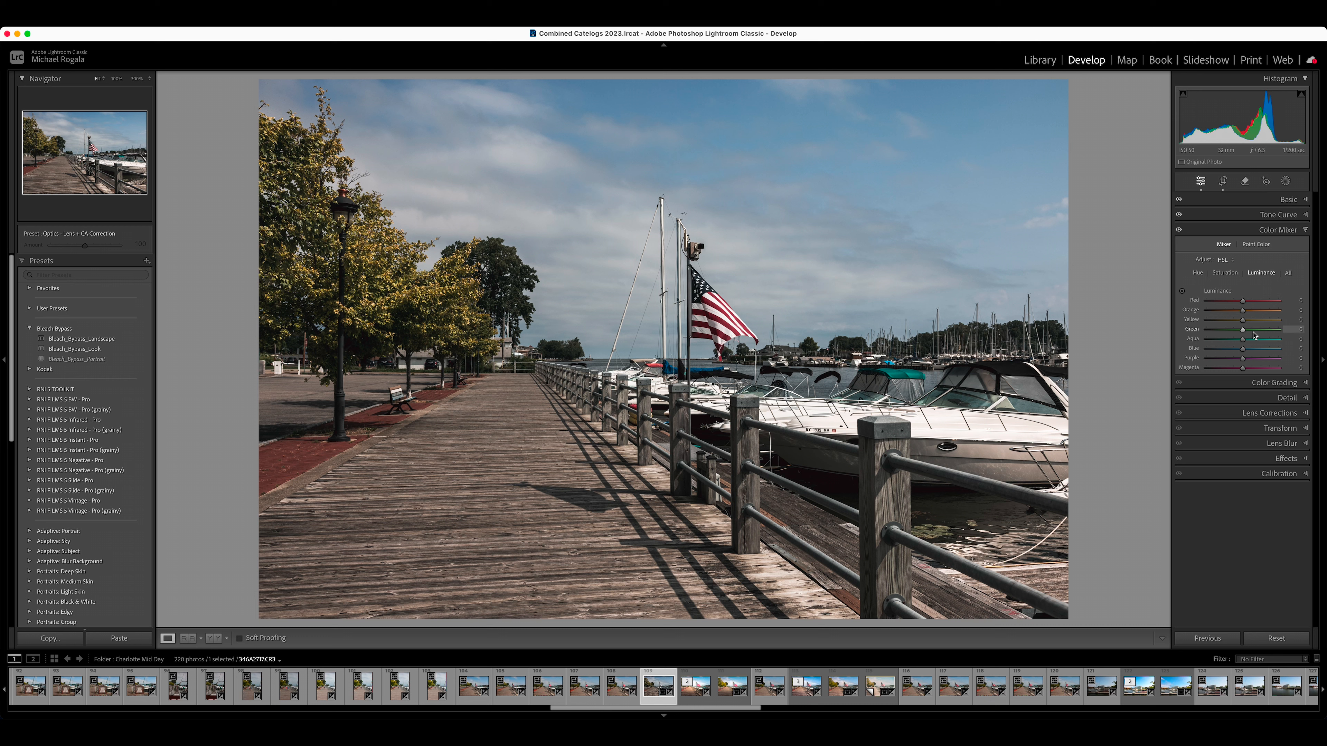
drag(1244, 313, 1248, 317)
drag(1244, 353, 1242, 353)
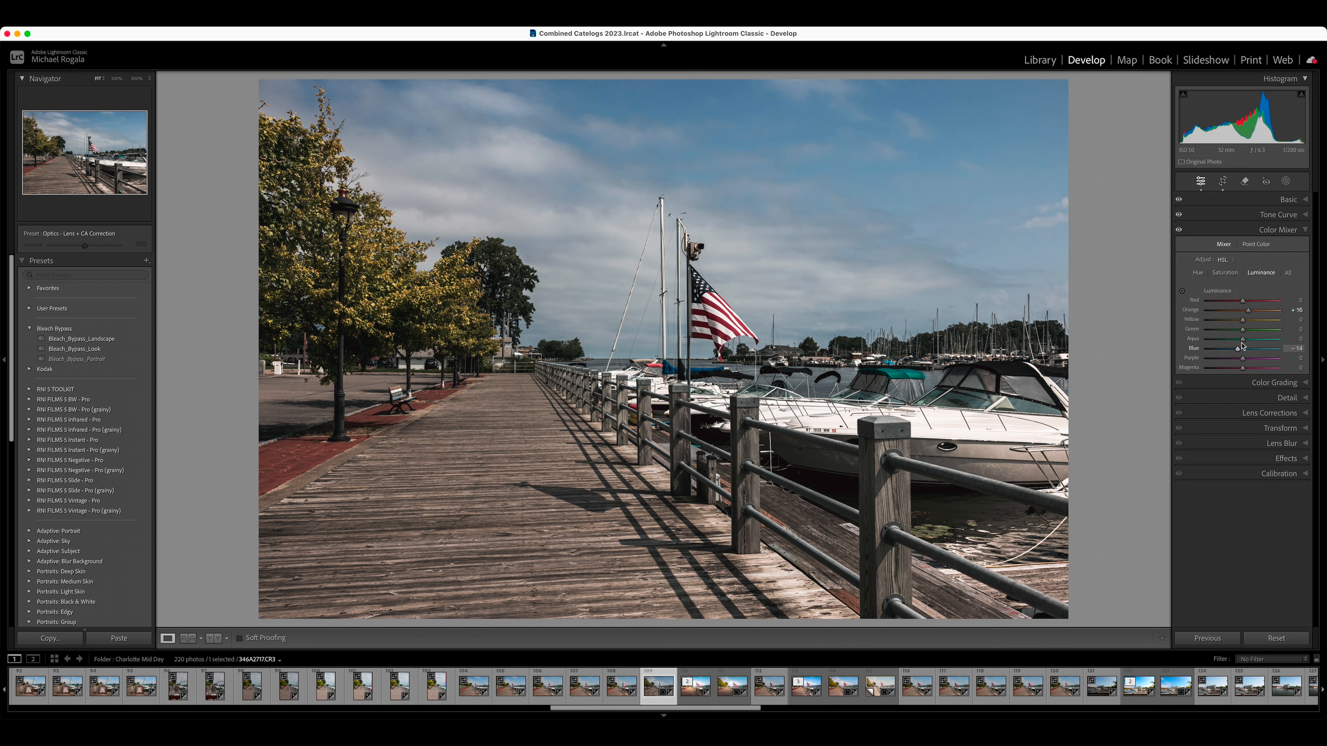
Step: Slightly reduce the blue saturation in the Color Mixer
click(1229, 274)
drag(1240, 354, 1237, 356)
click(1307, 231)
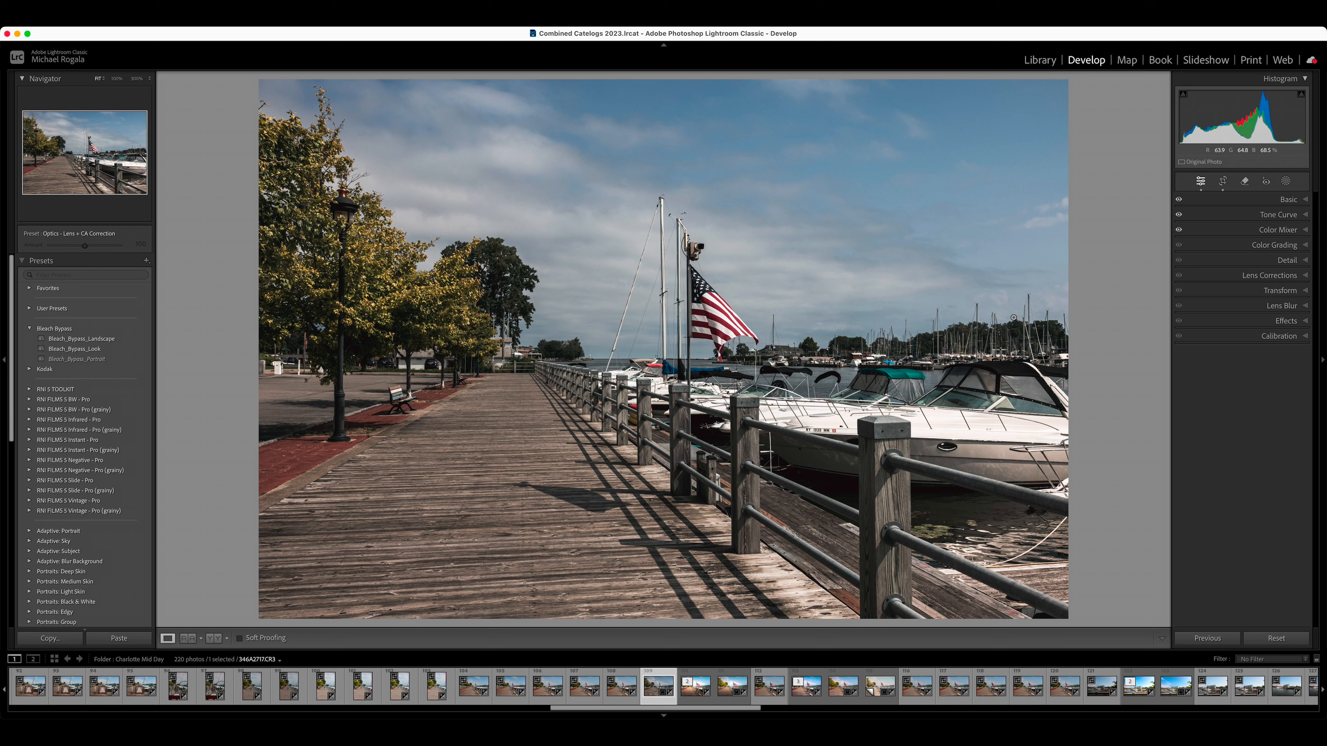
Step: Tint the shadows blue with Color Grading, using hue 230 and saturation 15
click(1305, 245)
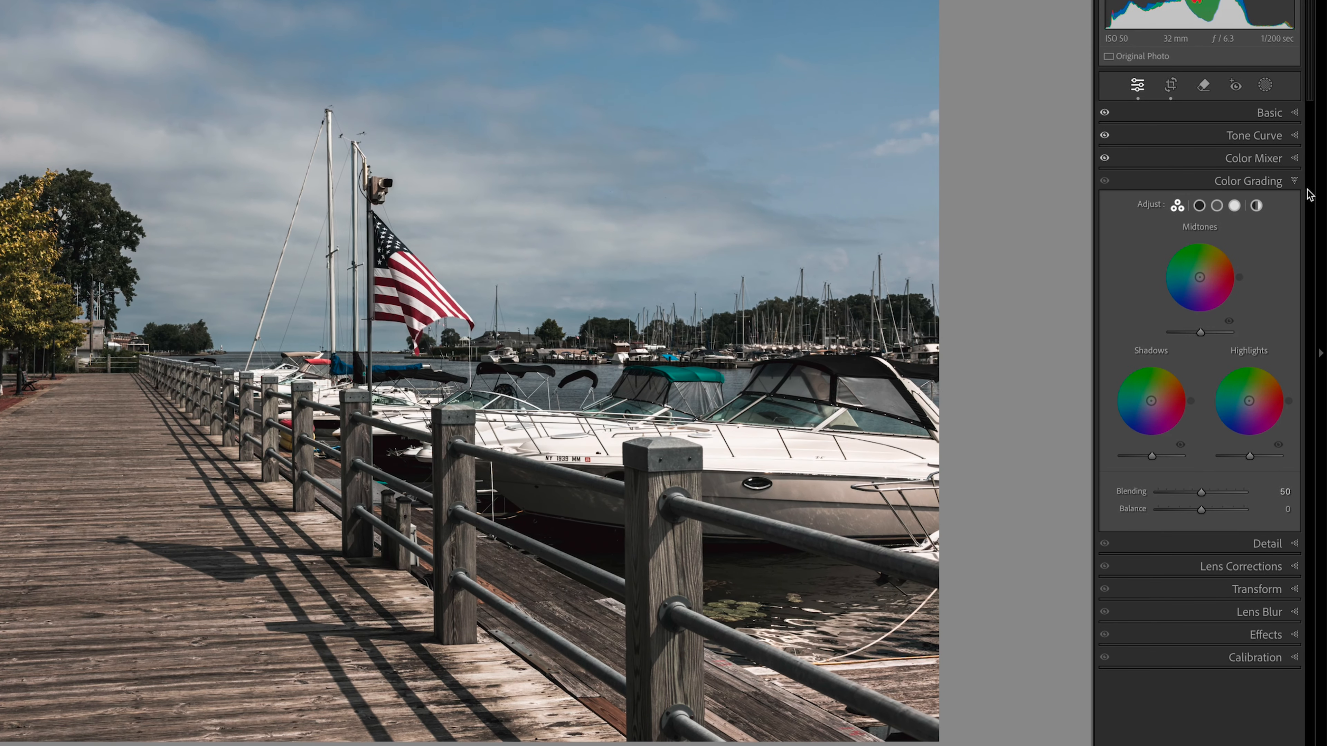
click(1198, 206)
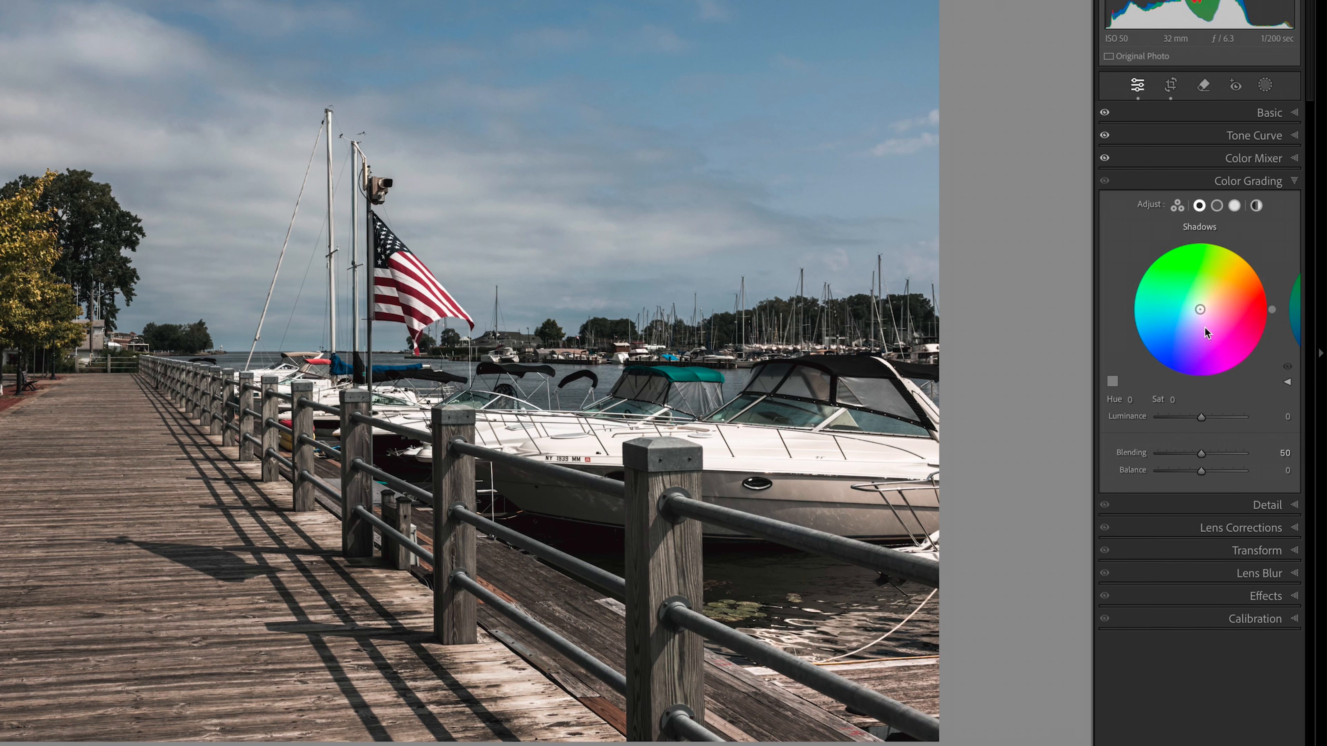
click(1133, 401)
text(230)
key(Return)
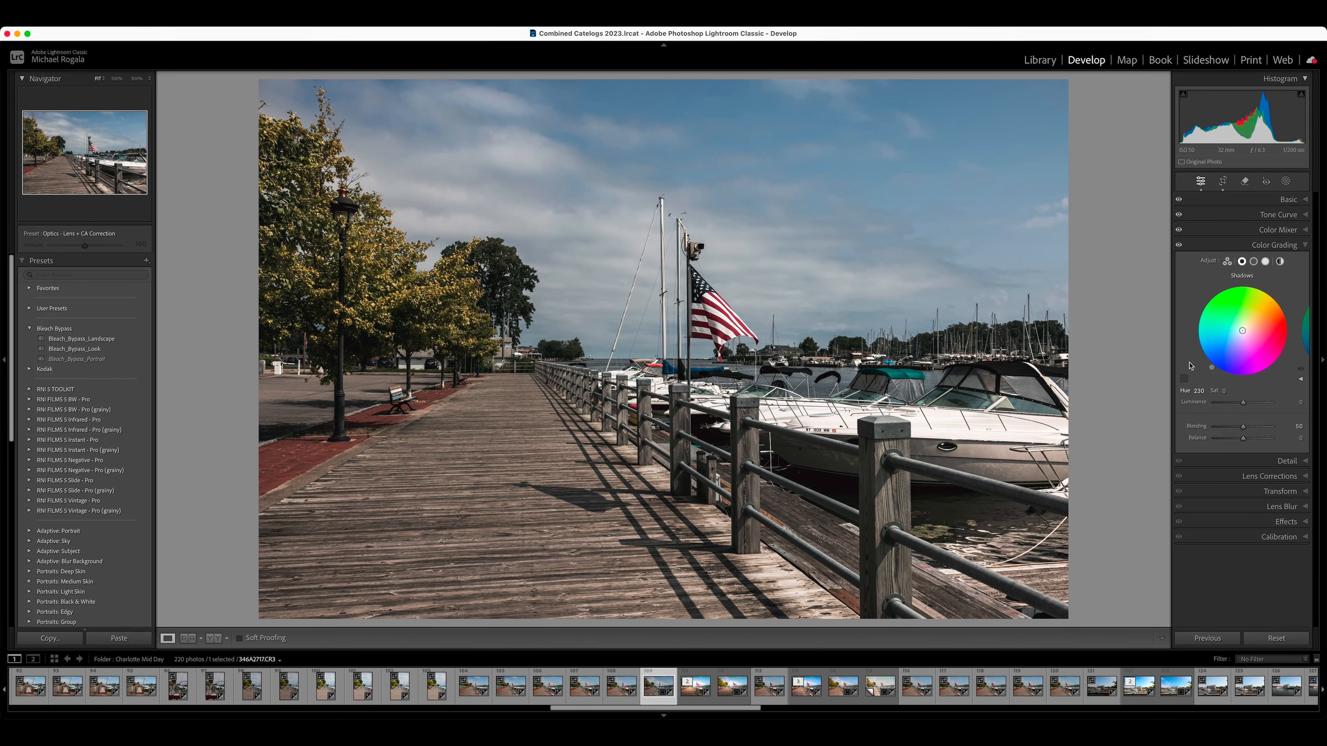
click(1226, 392)
text(15)
key(Return)
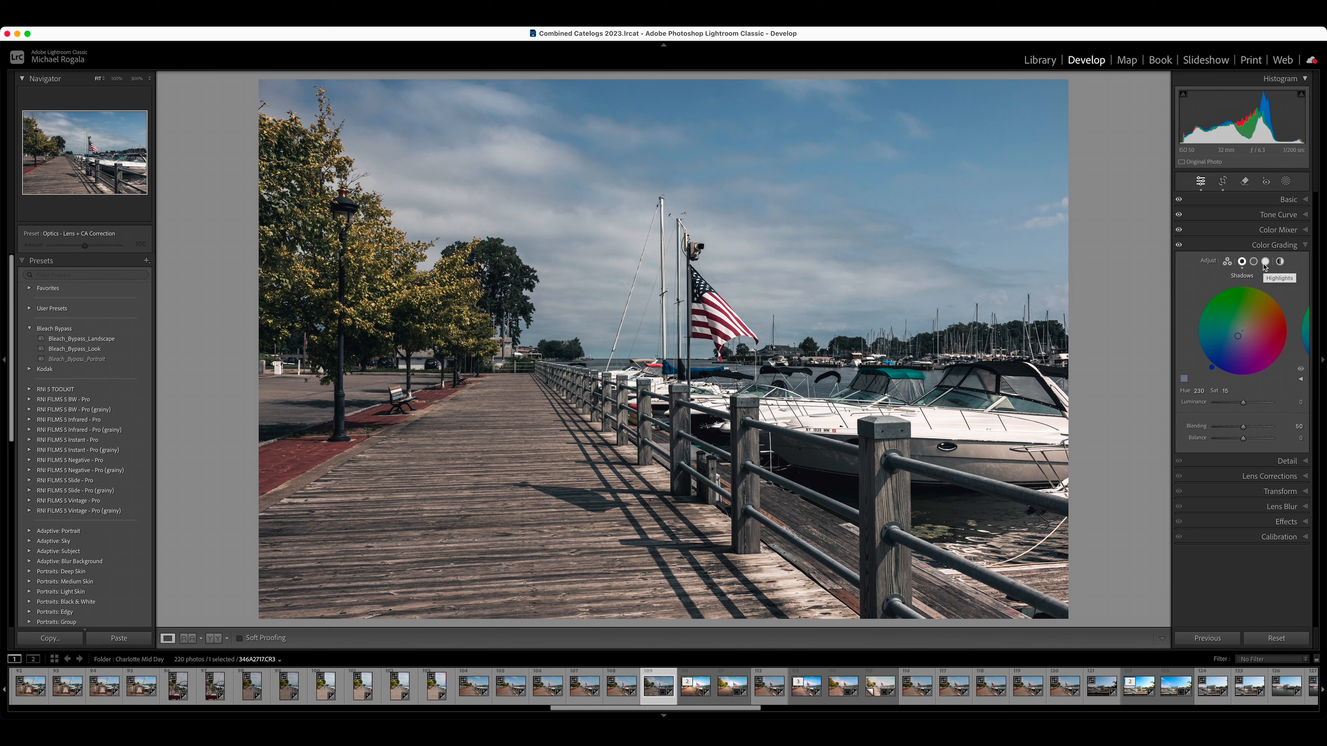
Step: Tint the highlights yellow with Color Grading, using hue 50 and saturation 10
click(1265, 263)
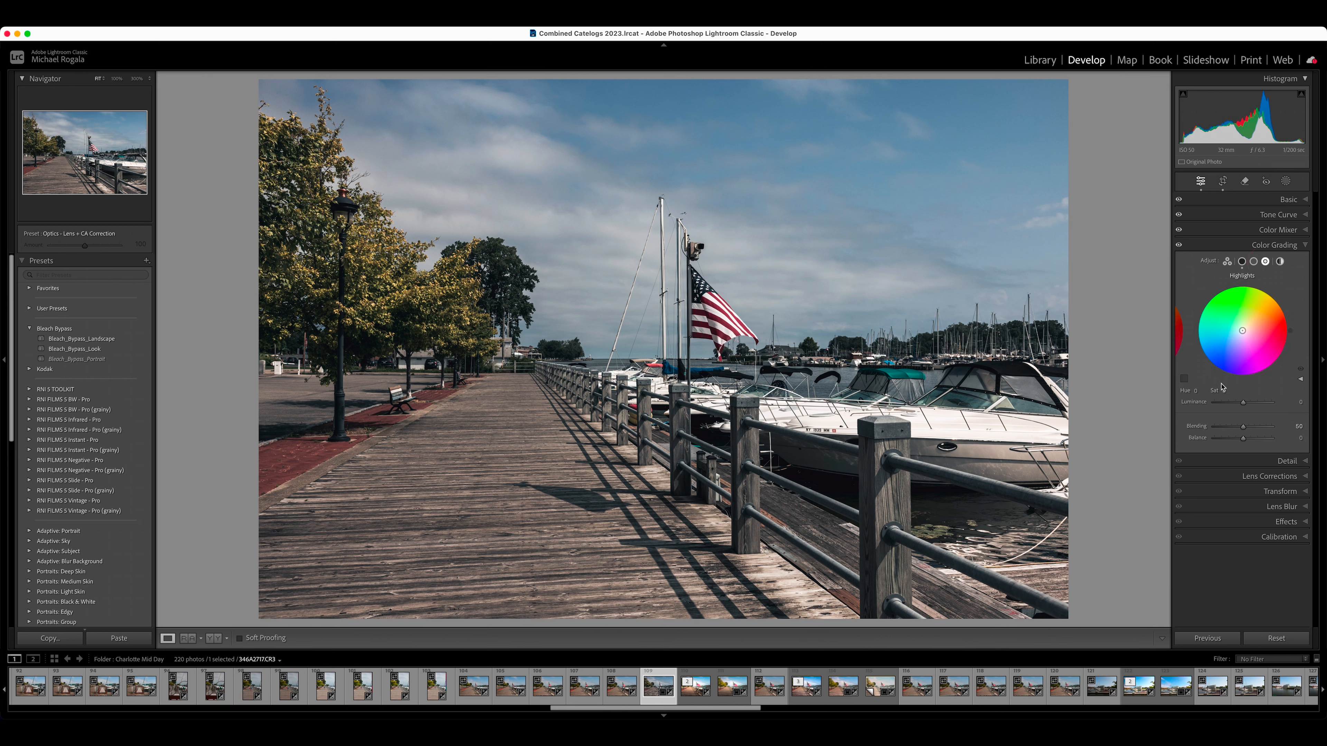
click(1194, 392)
click(1198, 392)
key(Return)
click(1223, 392)
text(10)
key(Return)
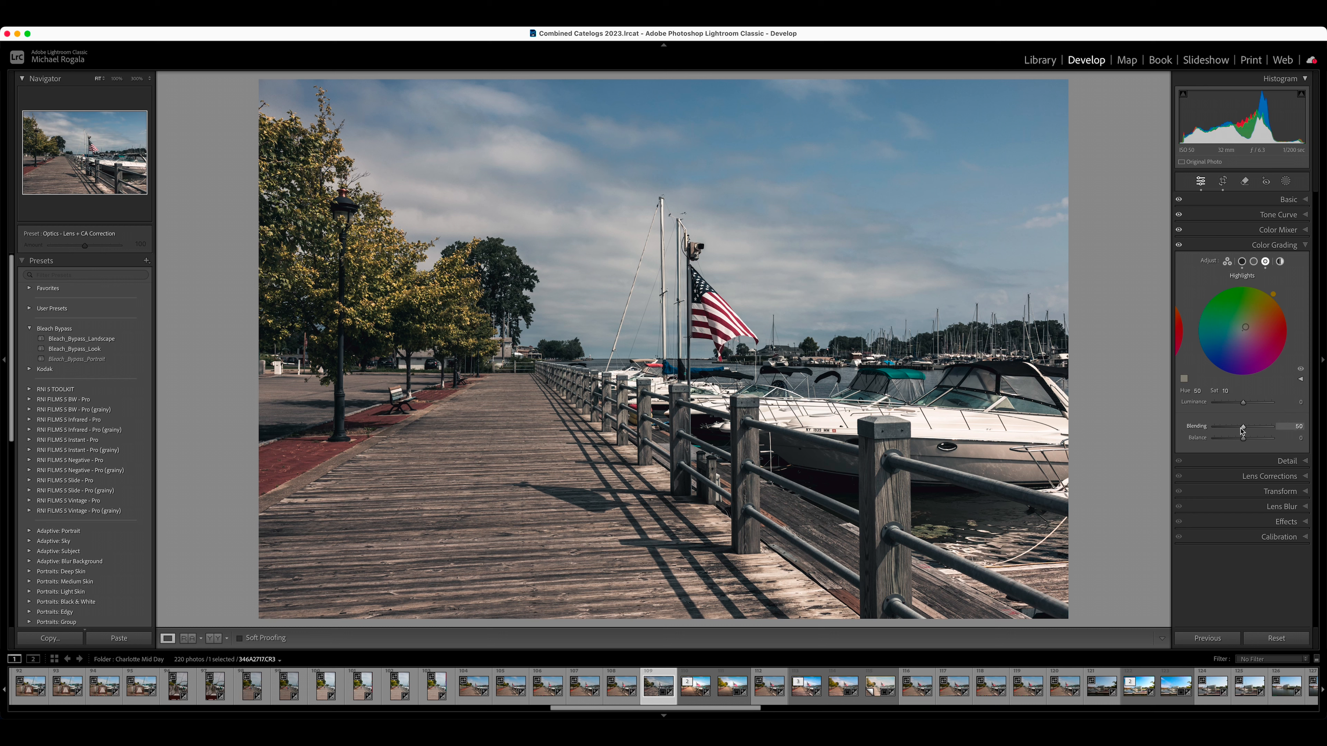
Step: Shift the Color Grading balance moderately toward the shadows
drag(1244, 441, 1235, 445)
drag(1235, 444, 1236, 445)
click(1304, 245)
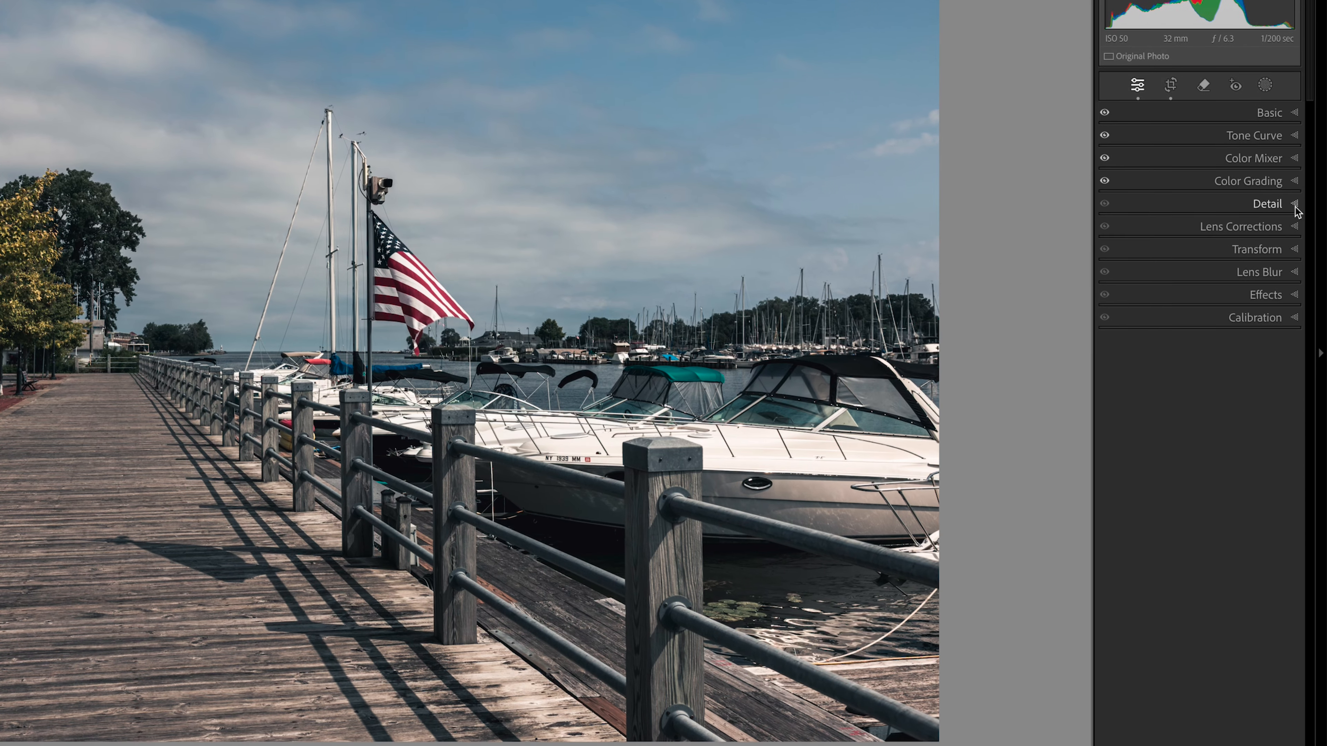
Step: Set the sharpening masking to 57 while previewing the edge mask, keeping the other sharpening values
click(1301, 260)
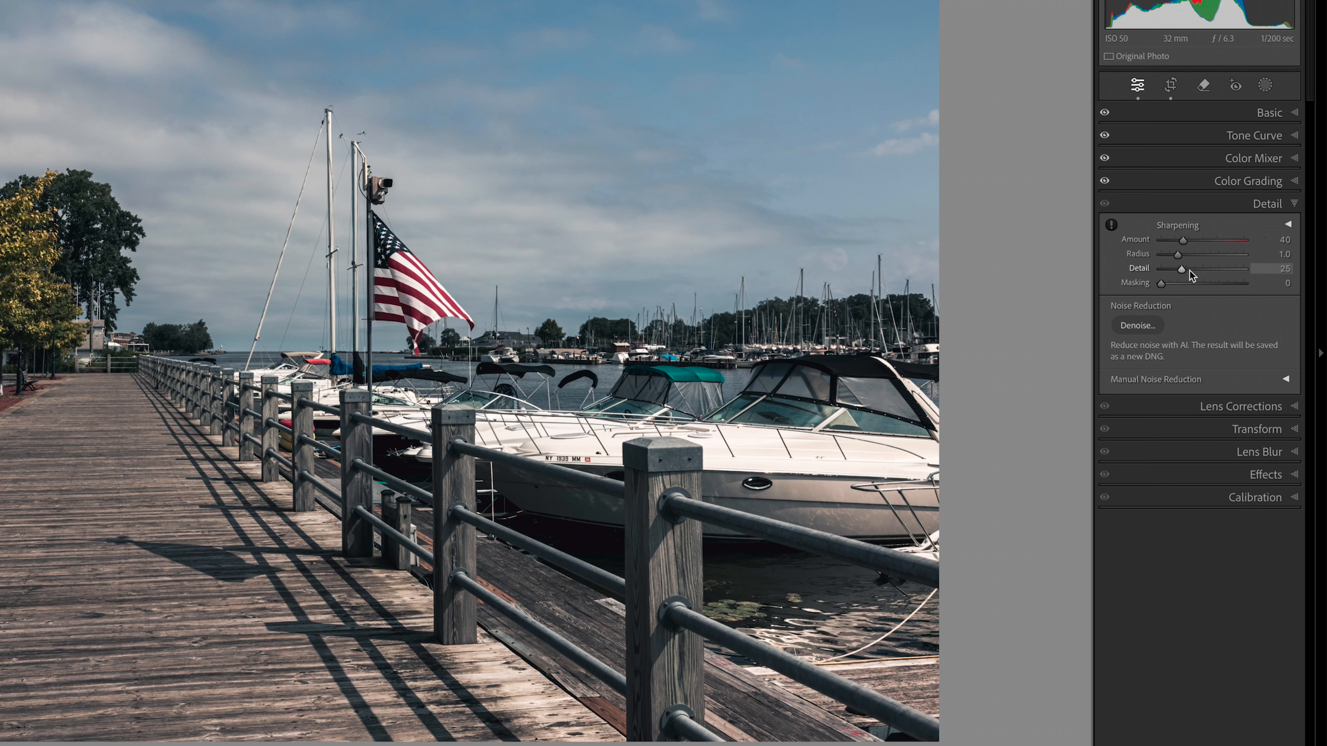
click(1163, 285)
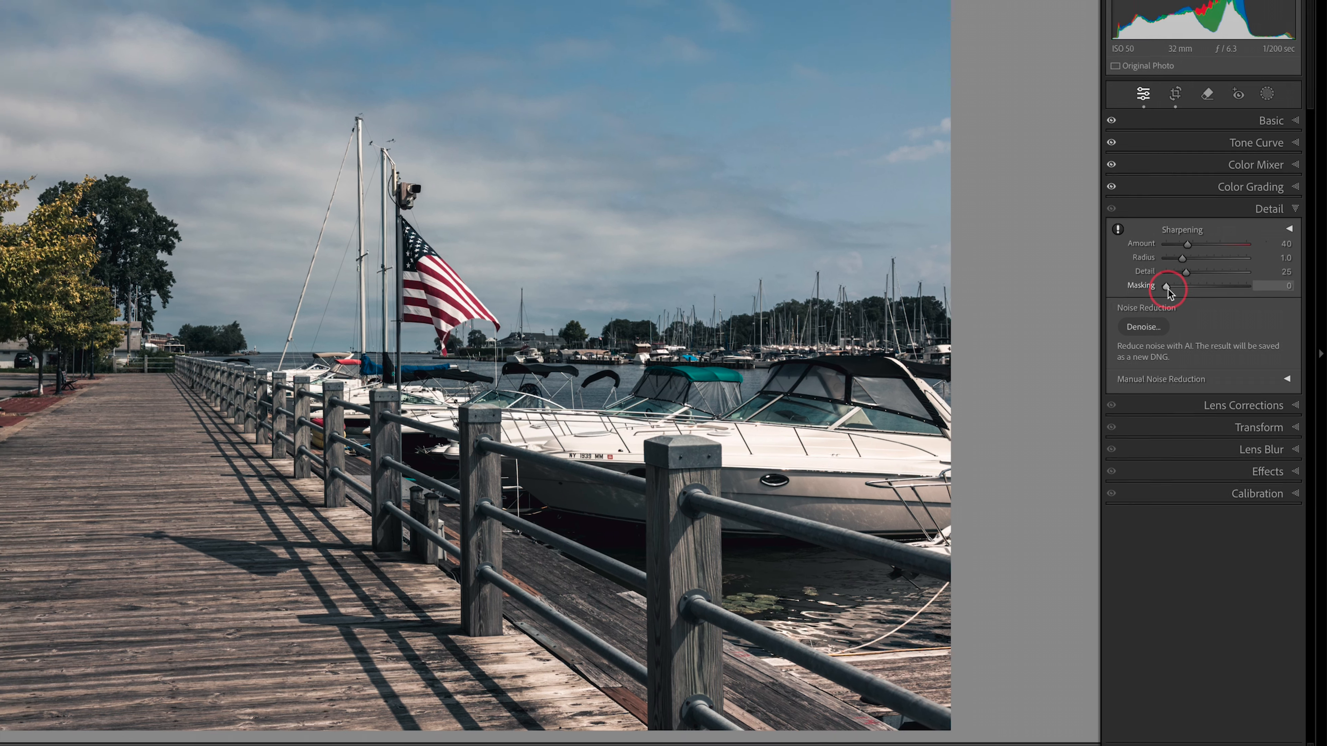
alt+click(1163, 286)
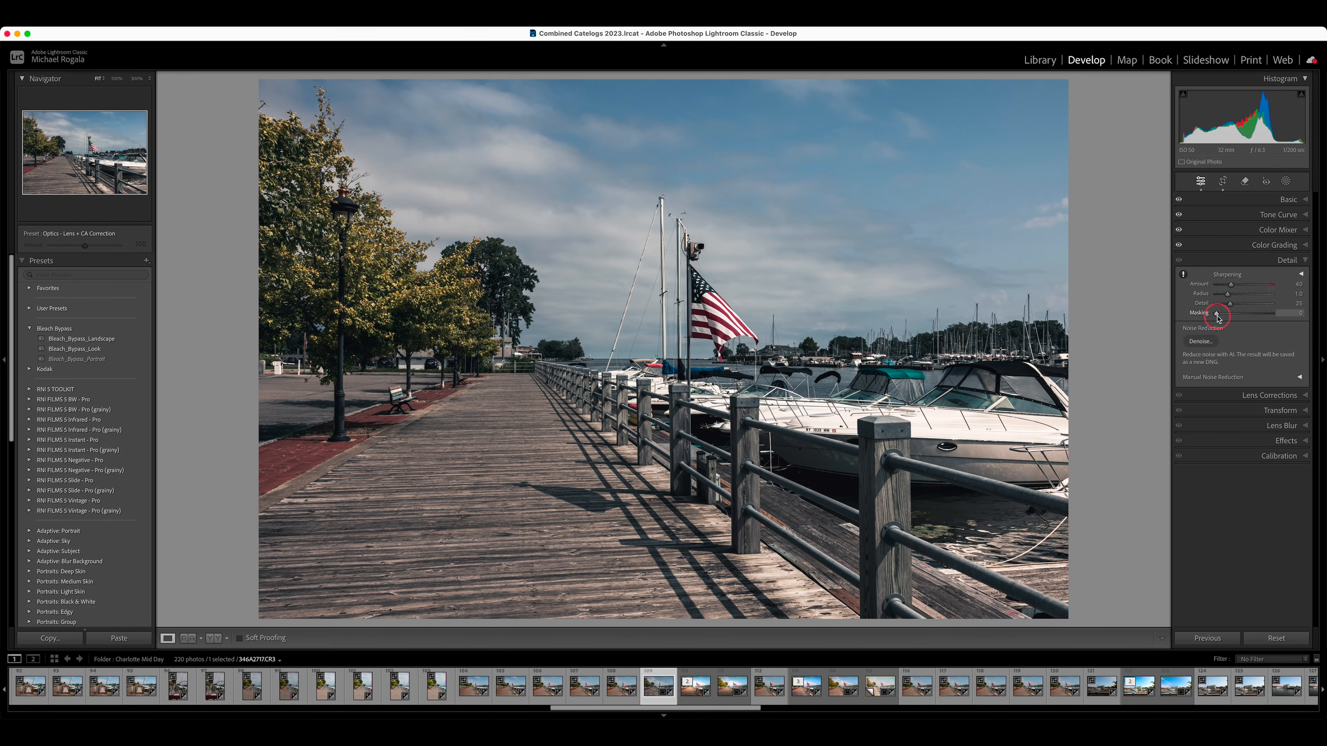
drag(1217, 317, 1249, 320)
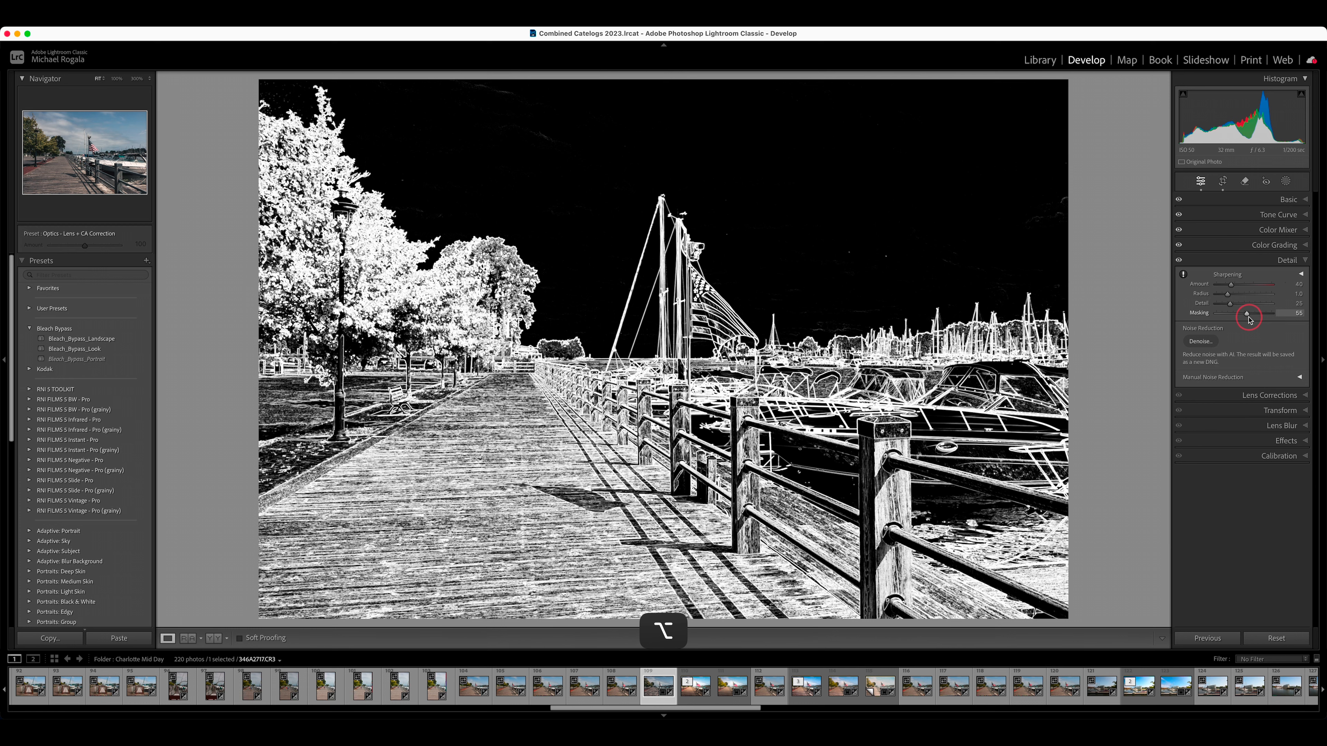
drag(1248, 320, 1250, 320)
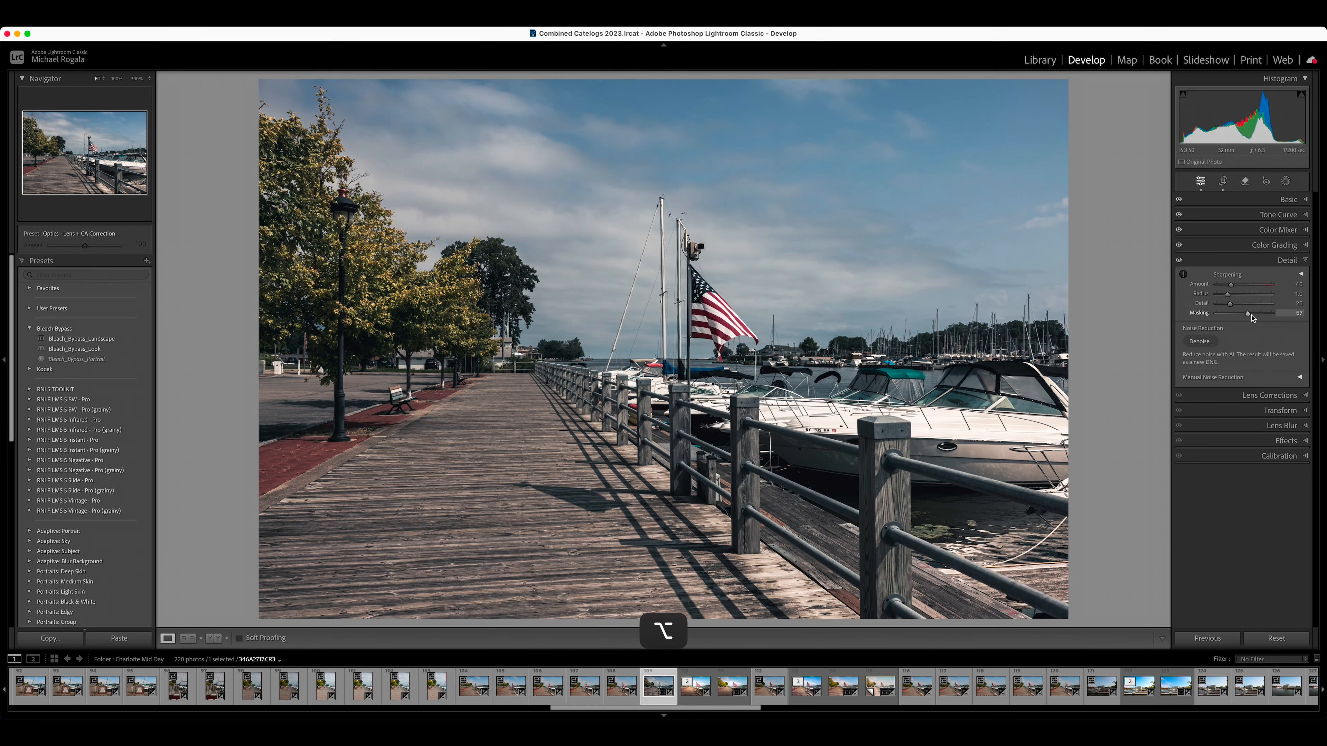
click(1305, 261)
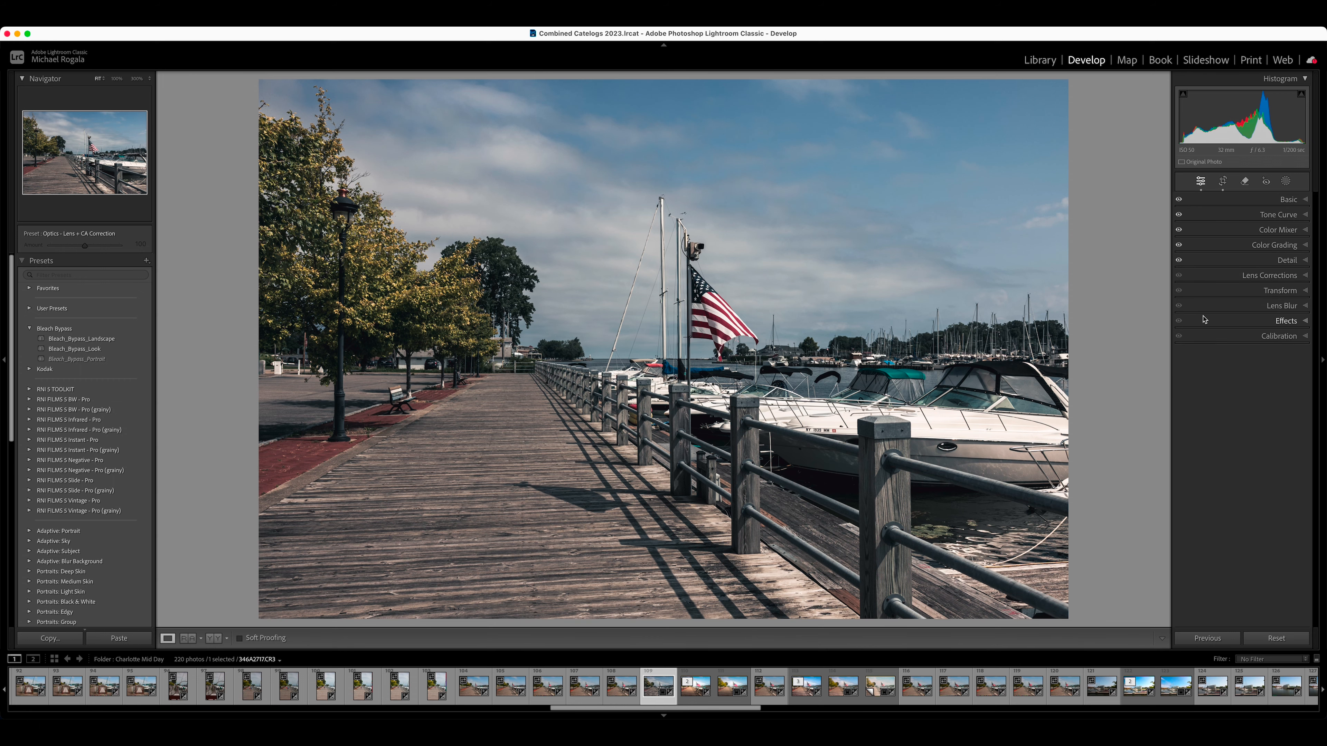
Step: Add film grain to the photo with an amount of 46 and a size of 28
click(1306, 322)
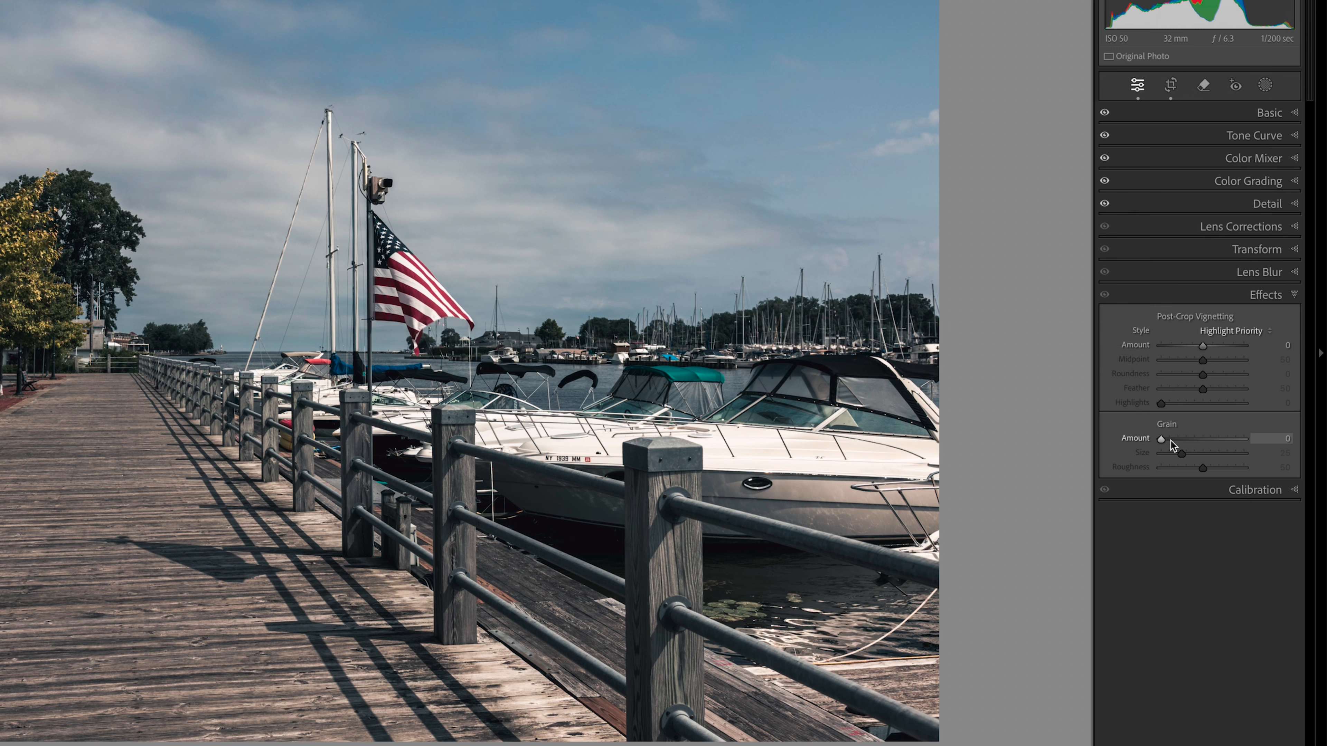
drag(1161, 439, 1197, 443)
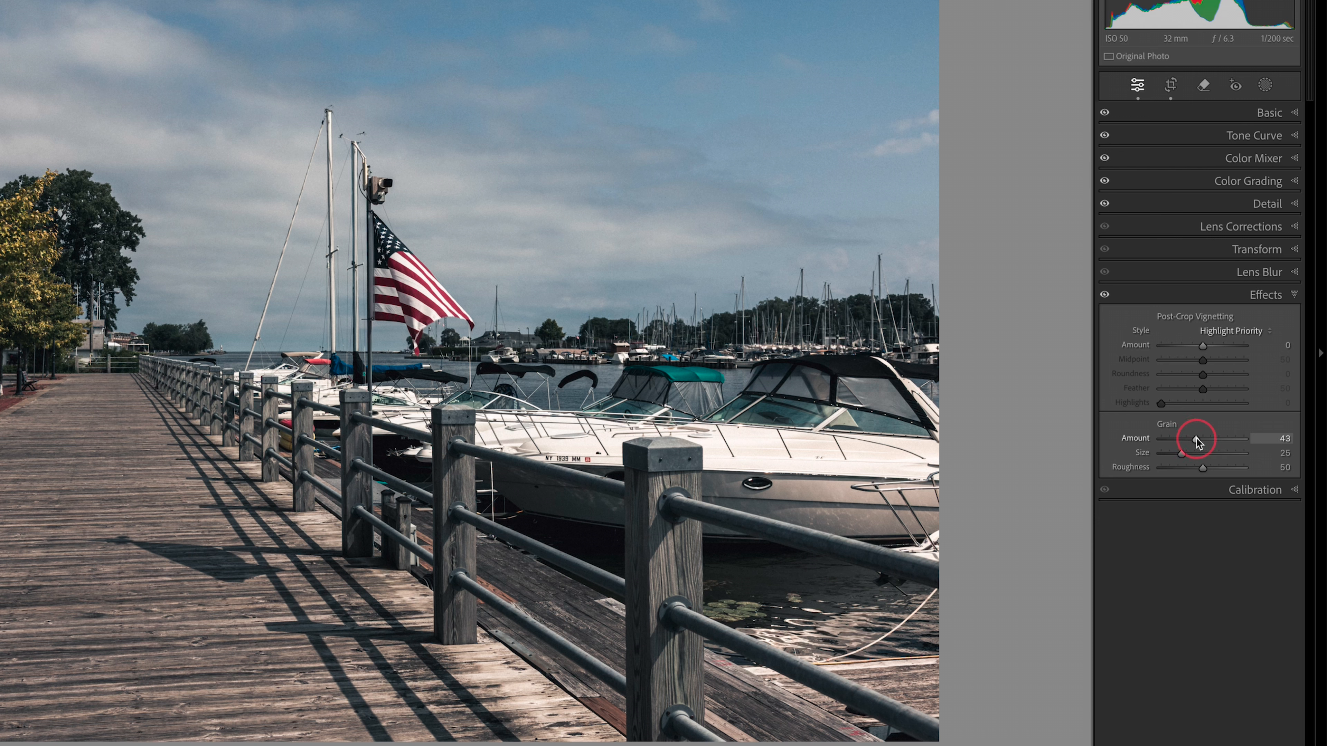
drag(1197, 442, 1199, 442)
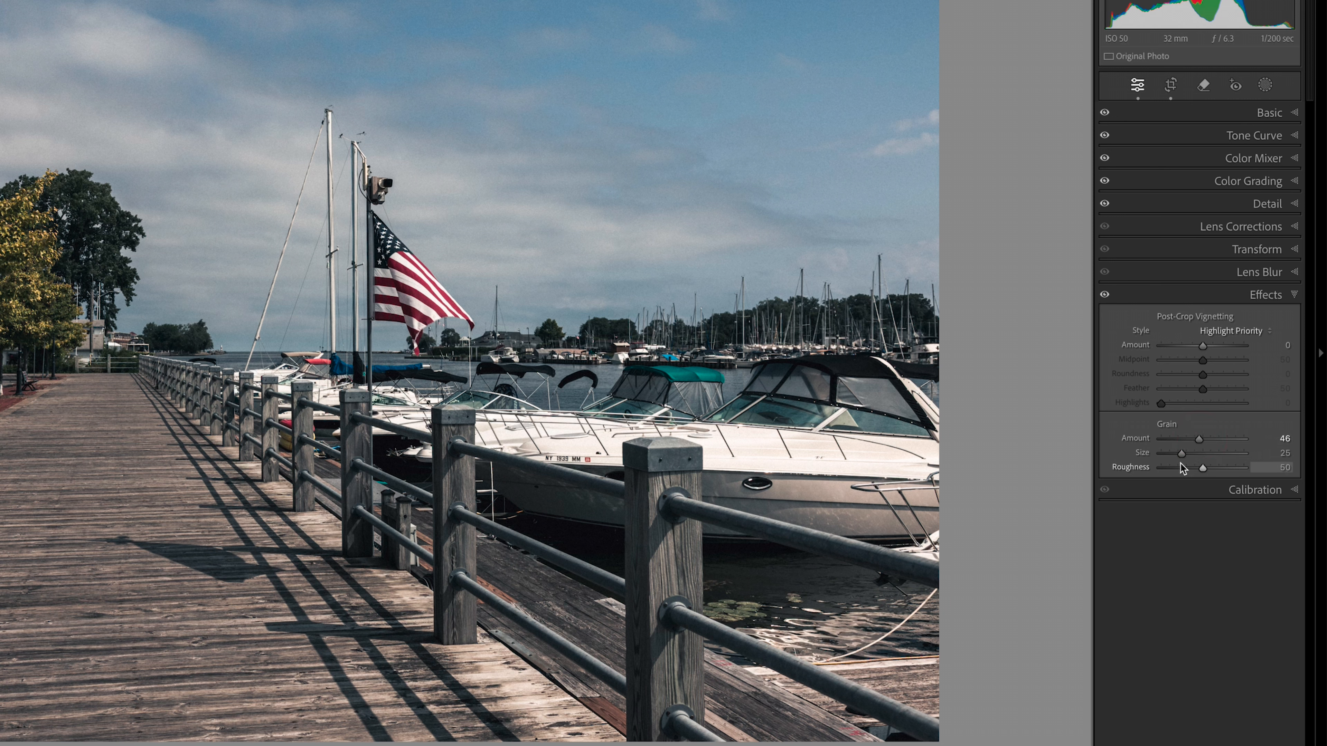
drag(1182, 459, 1186, 460)
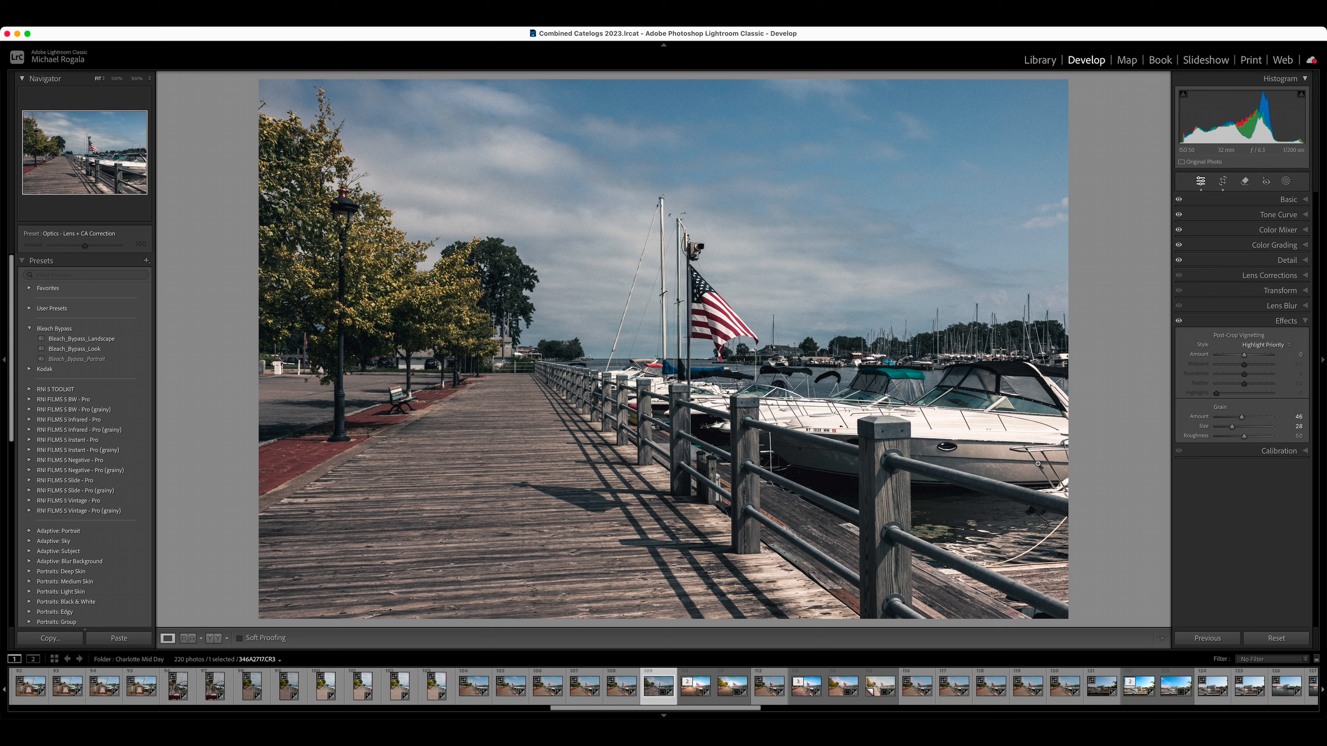
click(1306, 321)
Step: Calibrate the Red Primary with hue -20 and saturation -17
click(1306, 337)
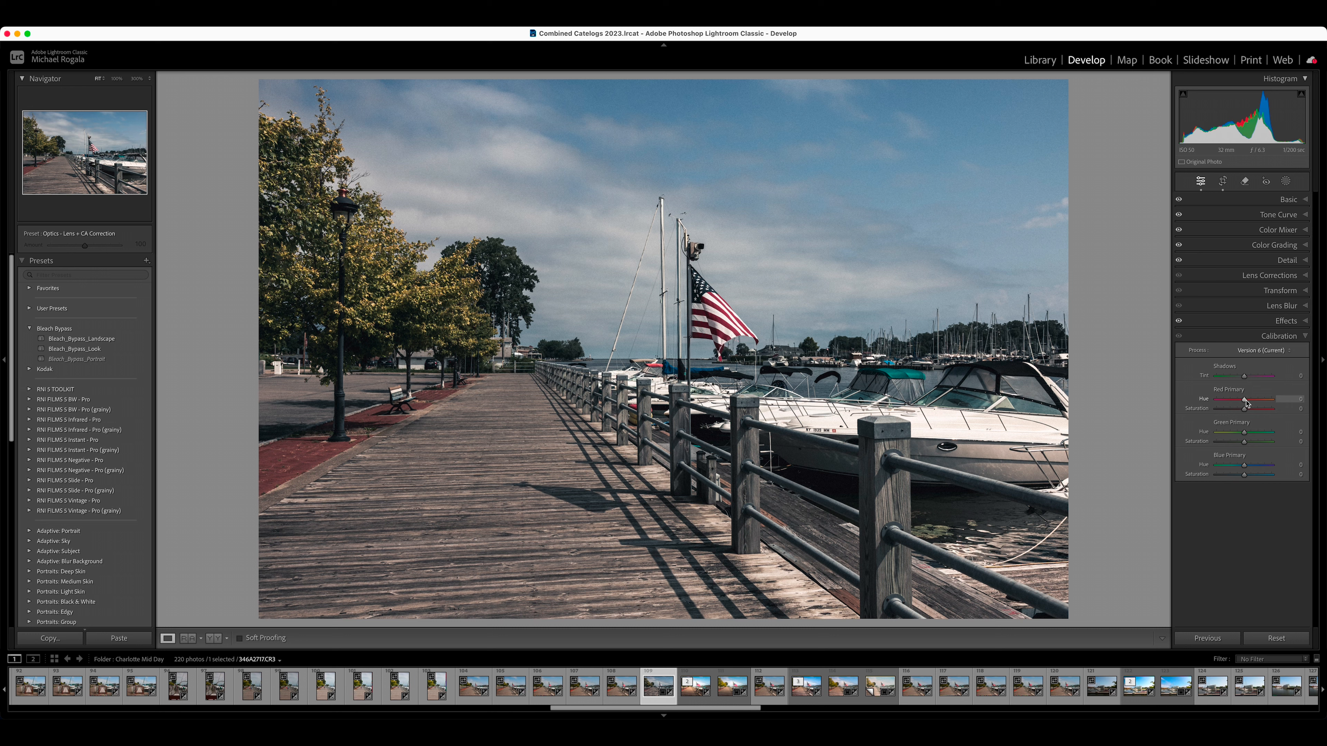
drag(1243, 402, 1240, 403)
drag(1239, 413, 1241, 415)
drag(1241, 413, 1242, 417)
Step: Calibrate the Green Primary with hue +15 and a slightly reduced saturation
click(1246, 436)
drag(1247, 437, 1248, 437)
drag(1246, 445, 1243, 445)
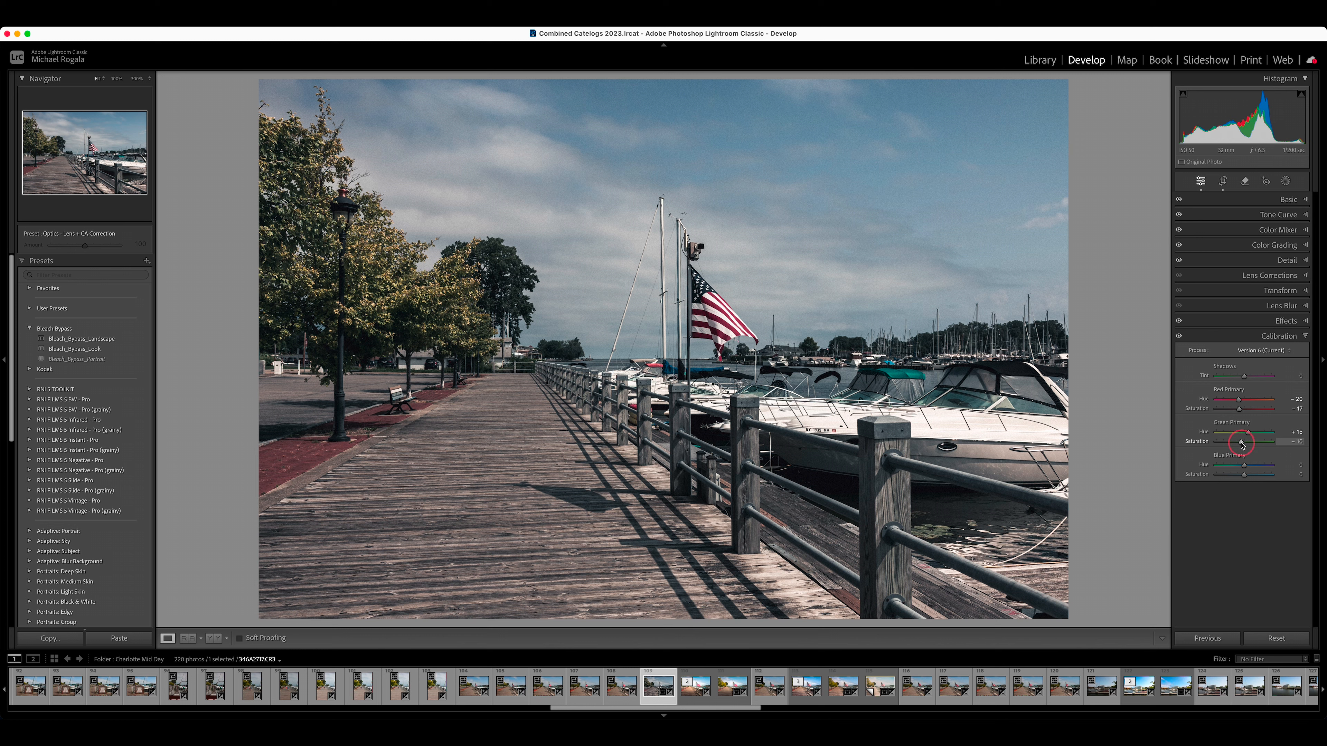
drag(1241, 445, 1240, 444)
drag(1240, 447, 1239, 448)
Step: Calibrate the Blue Primary with a slightly raised hue and a moderately reduced saturation
drag(1244, 468, 1246, 470)
drag(1246, 467, 1246, 468)
drag(1245, 477, 1239, 479)
click(1305, 336)
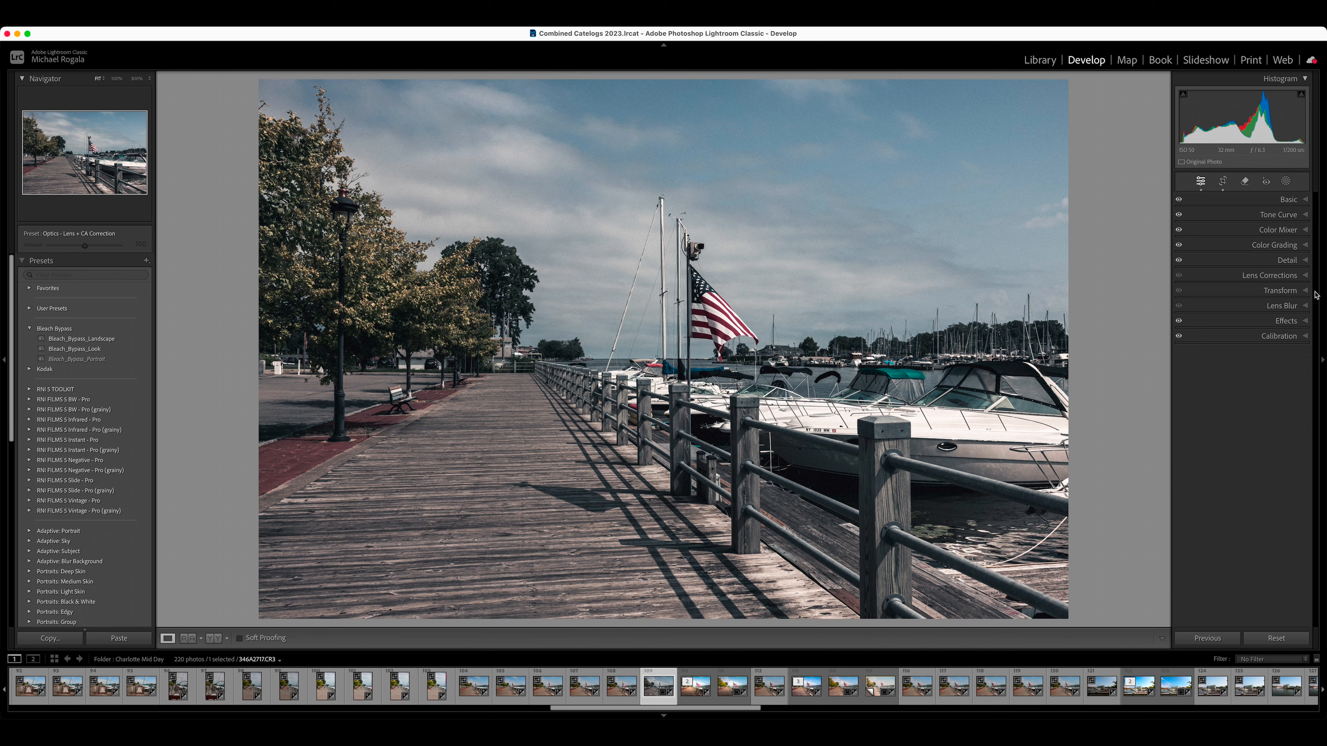
Step: Draw a large radial gradient mask spanning most of the frame, centred near the base of the sailboat masts
click(1287, 180)
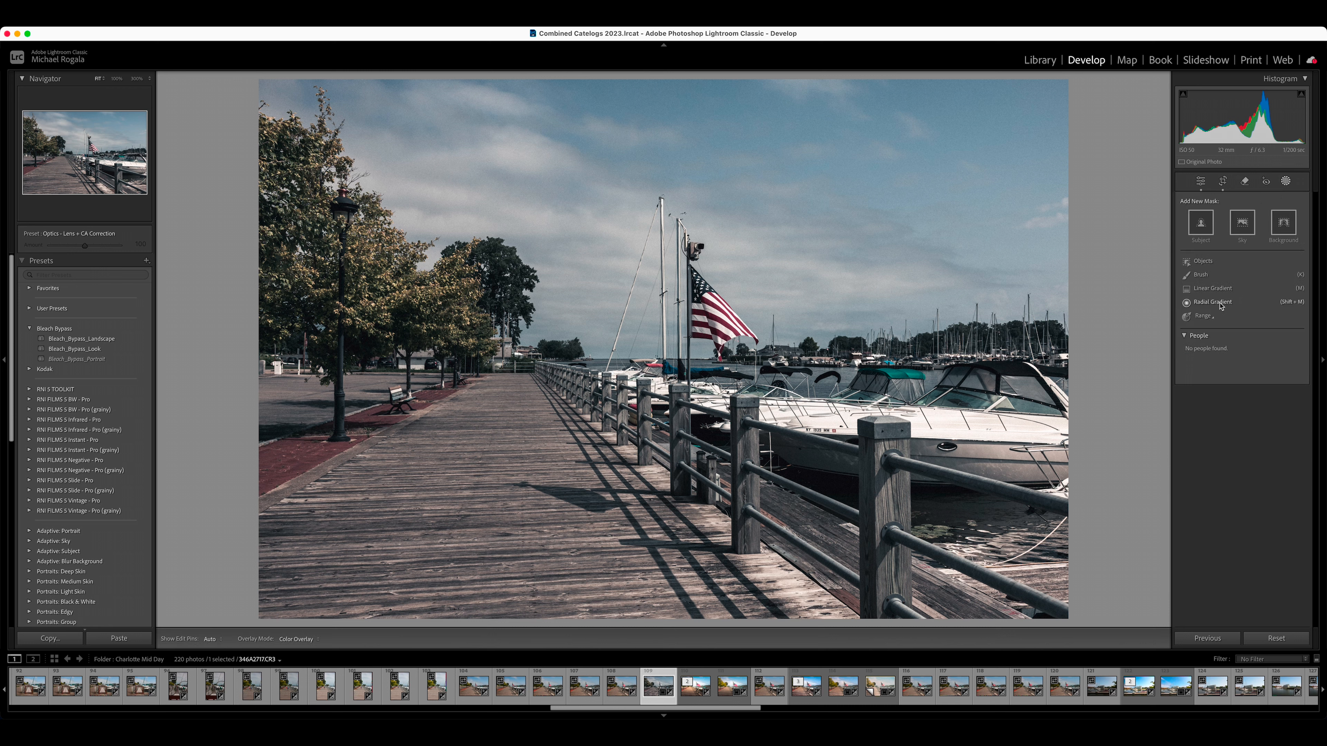
click(1220, 306)
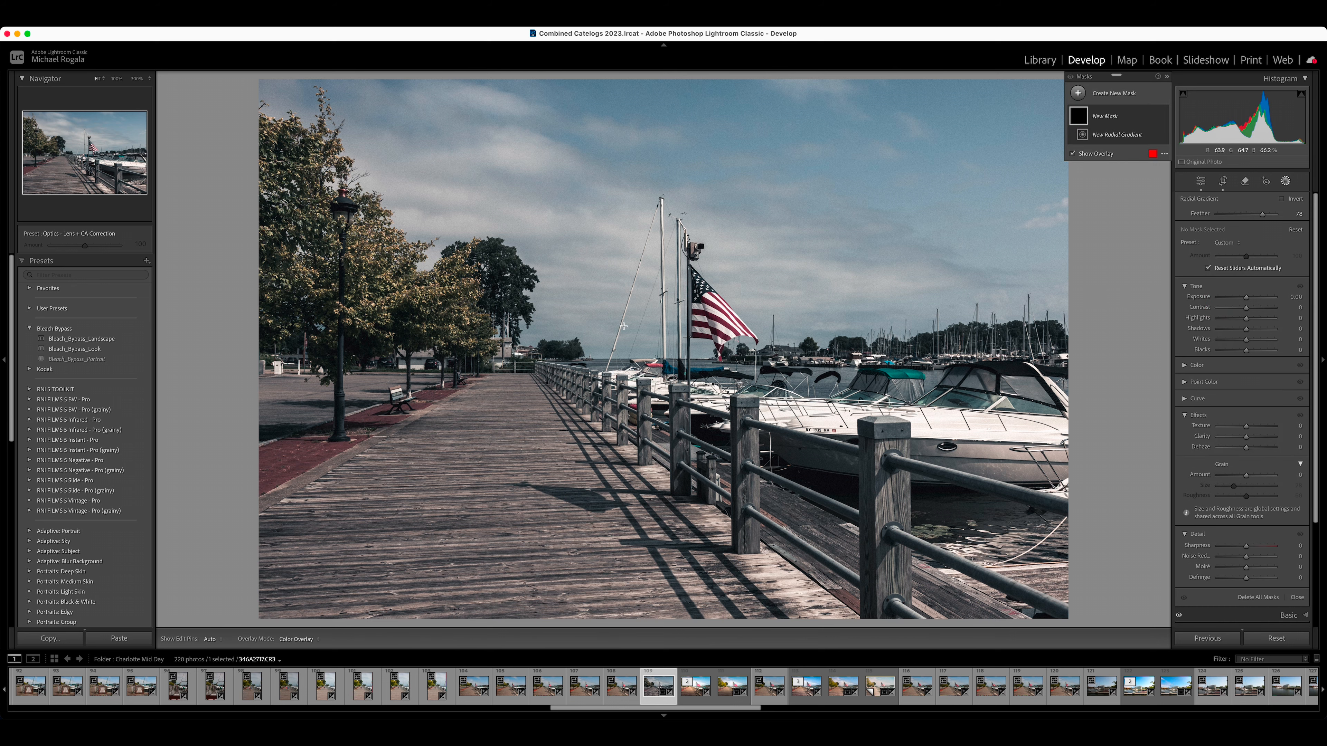
drag(636, 327, 1022, 581)
drag(637, 328, 660, 347)
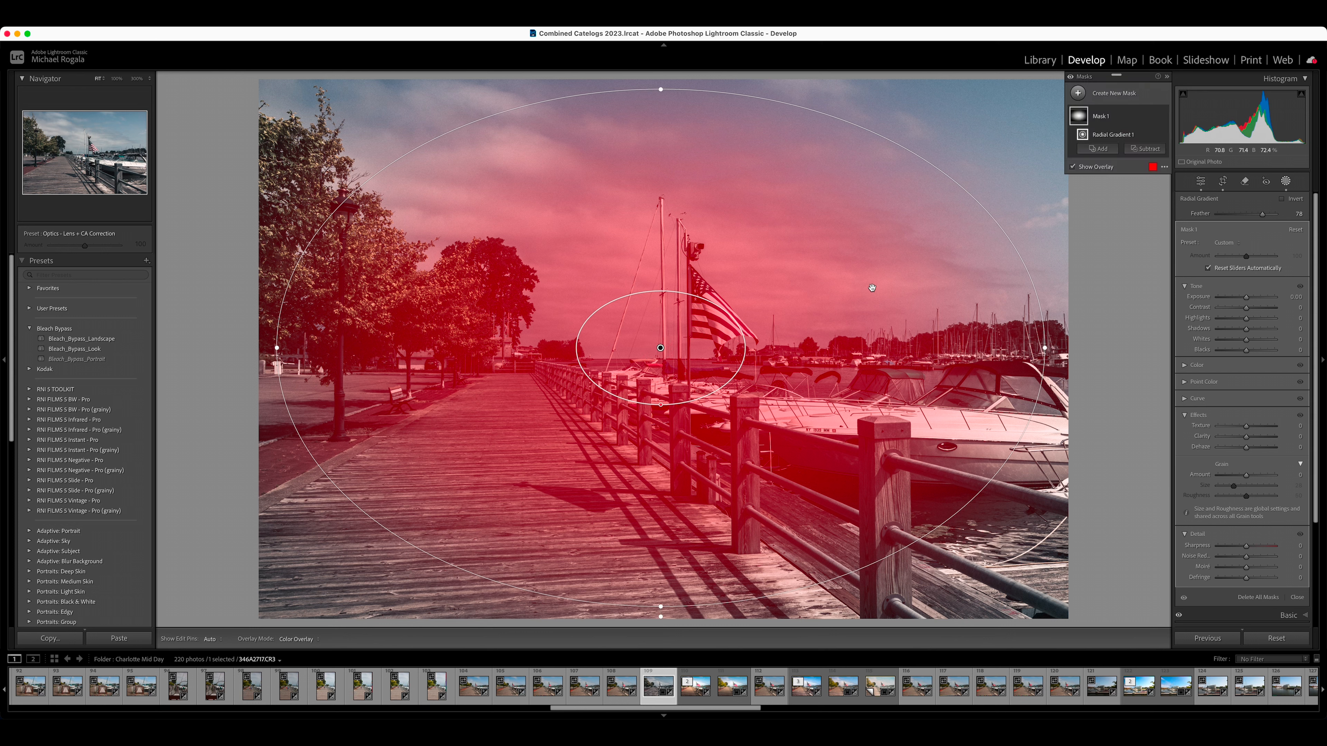
Step: Invert the large radial mask with a feather of 67 and darken its exposure to -0.09
click(1279, 199)
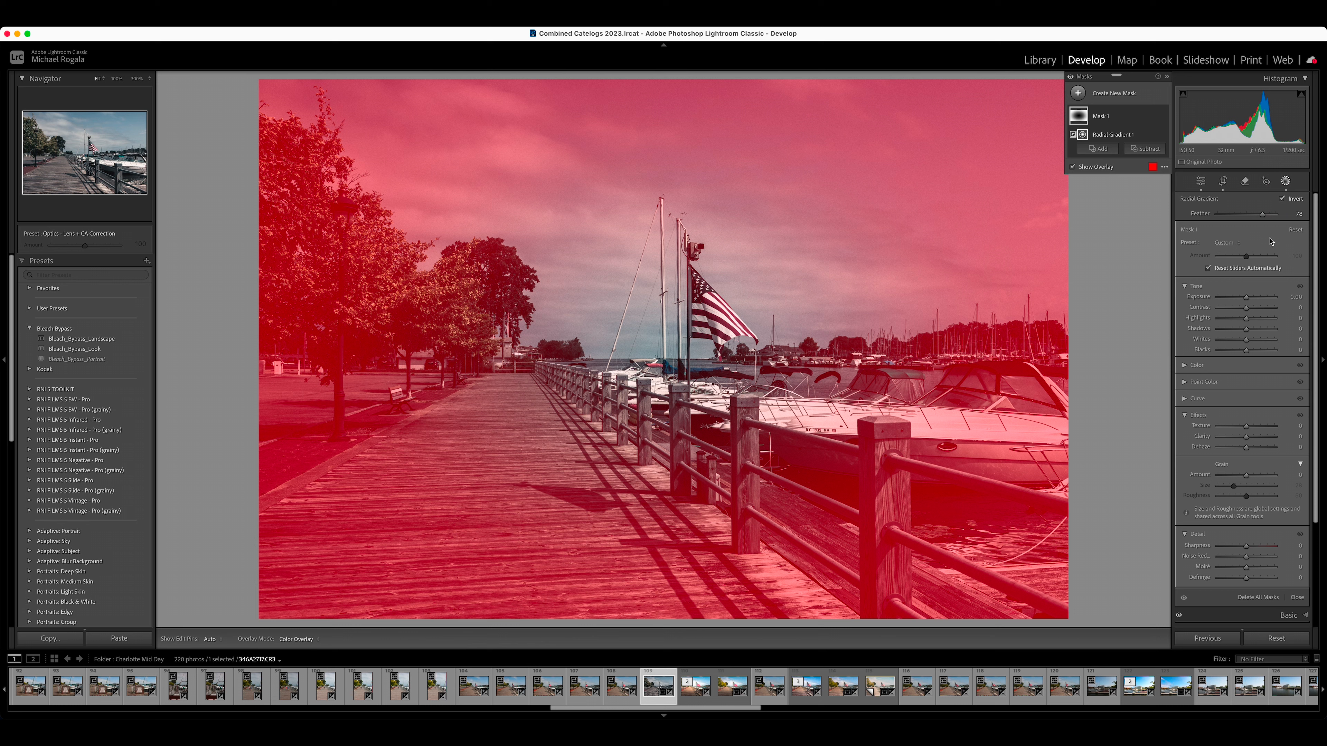
drag(1263, 218, 1256, 218)
drag(1247, 300, 1247, 301)
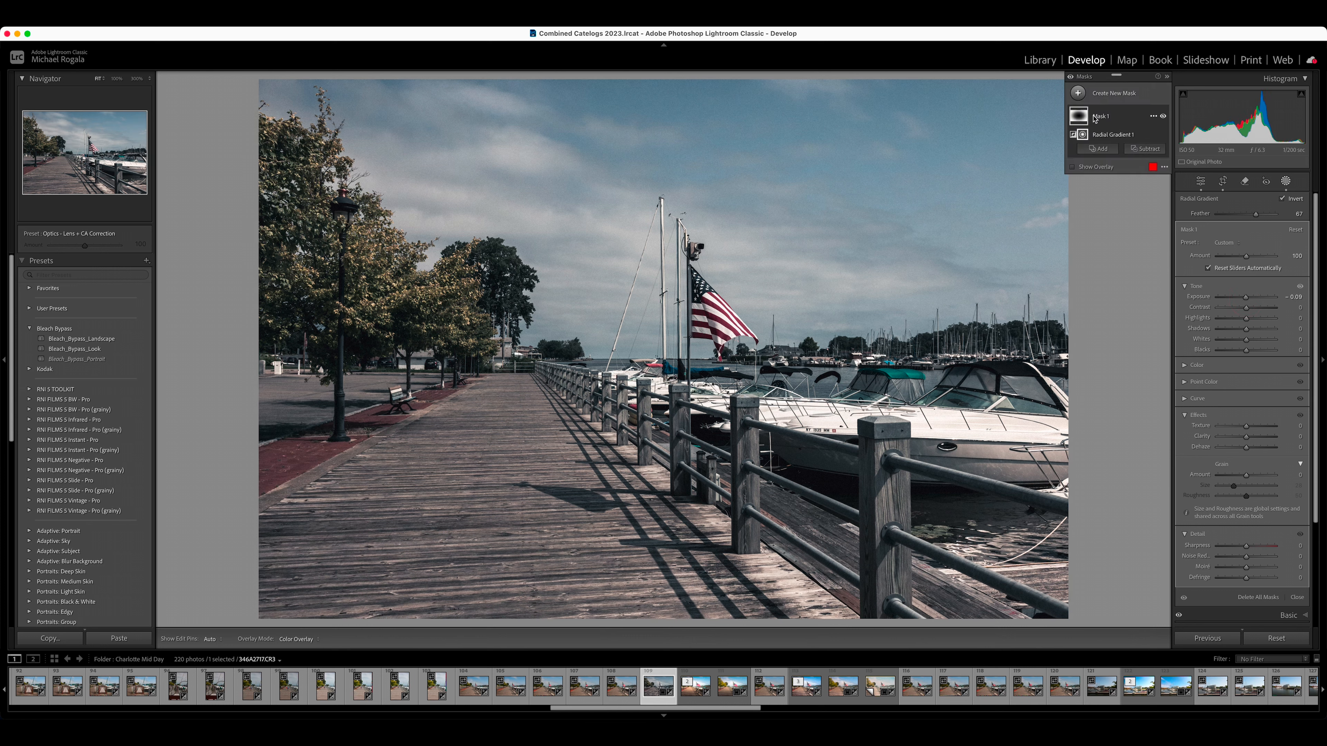
click(1106, 95)
click(1128, 212)
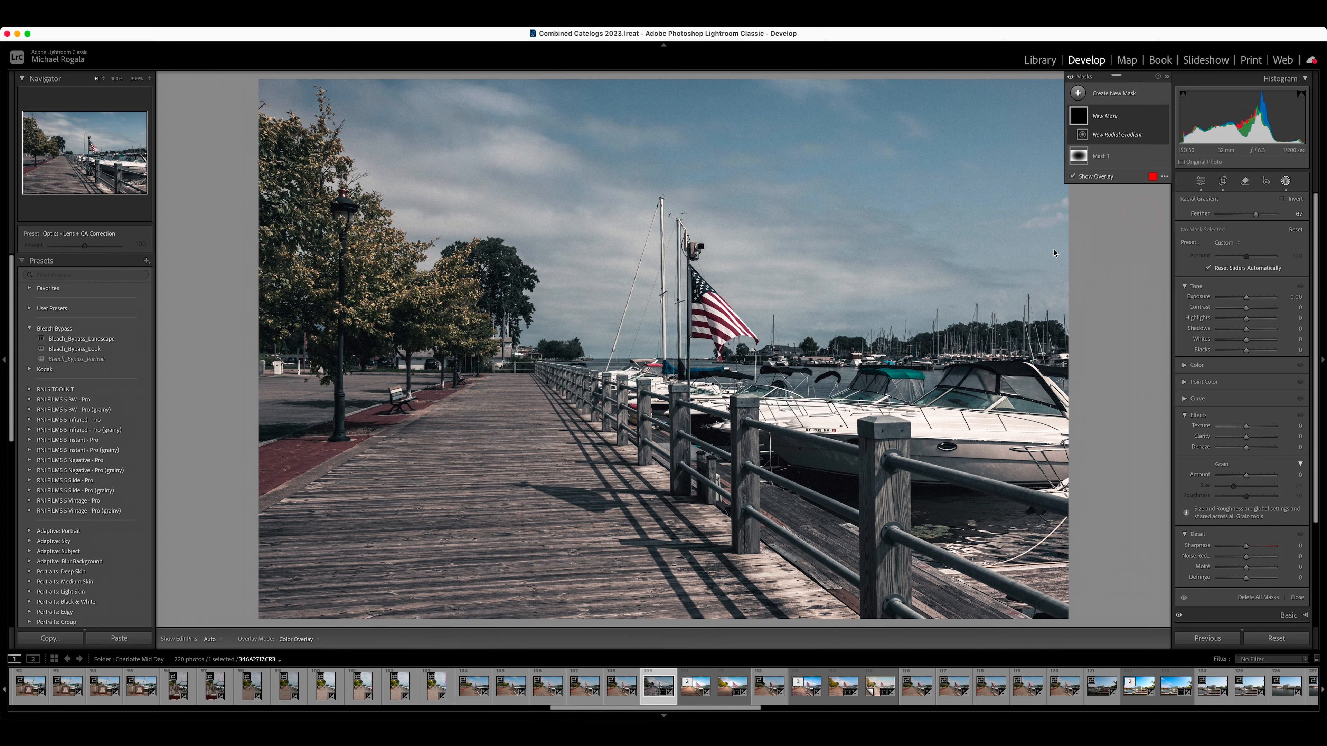
drag(604, 332, 803, 431)
key(super+z)
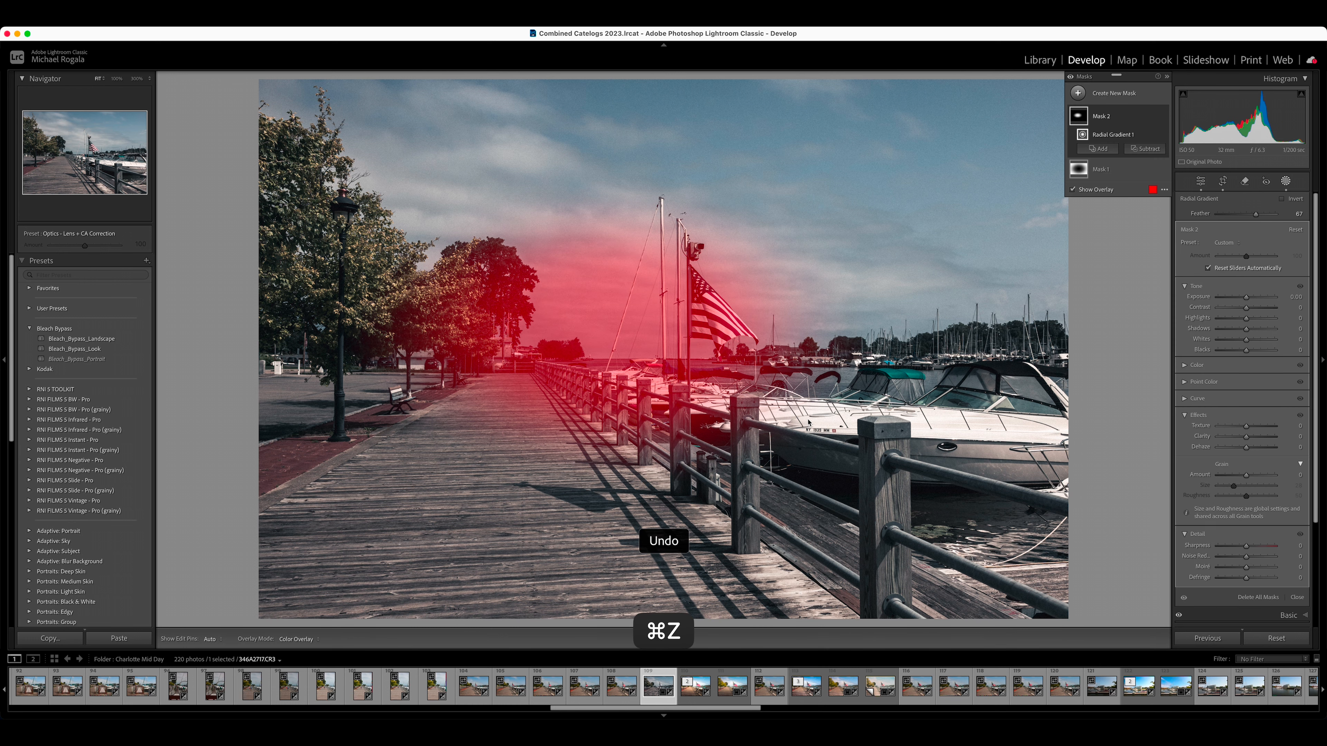
Step: Add a second, smaller radial gradient mask over the centre of the scene with exposure 0.07 and highlights -9
click(1077, 92)
click(1137, 212)
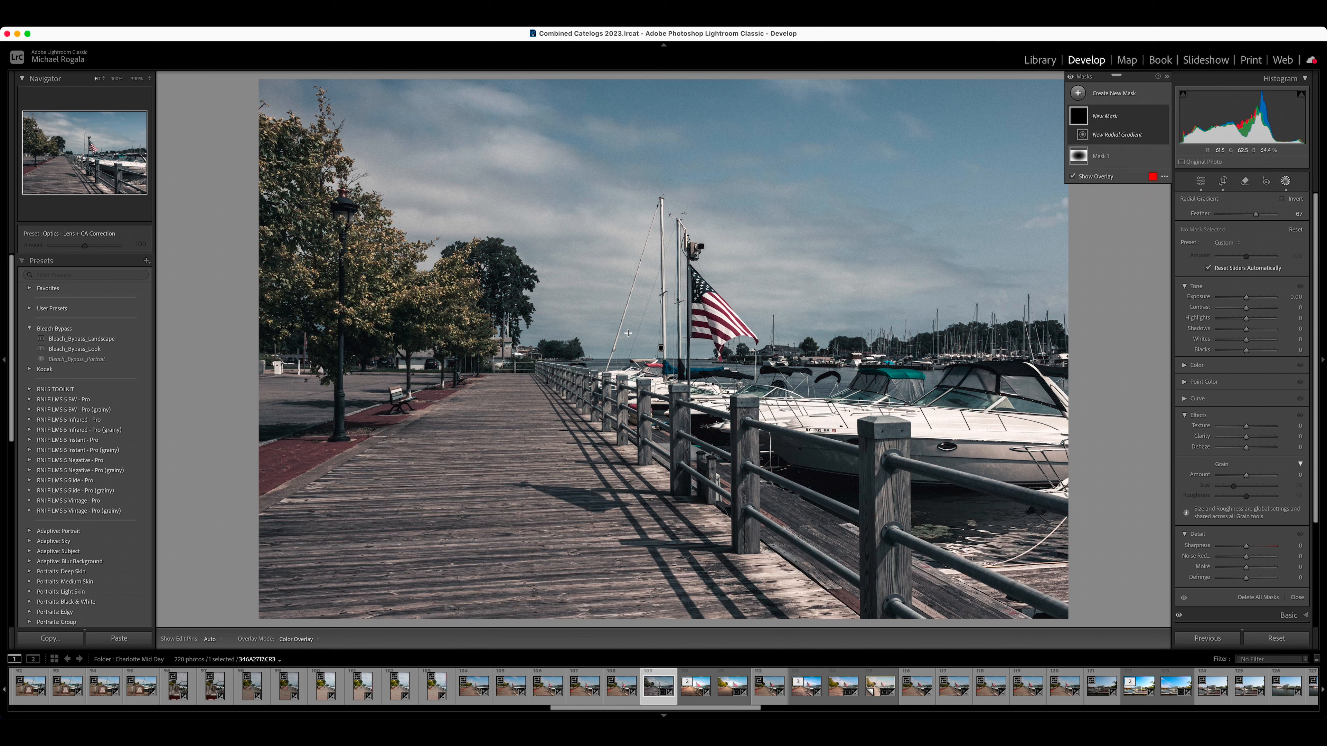
drag(626, 333, 876, 494)
drag(627, 335, 648, 362)
drag(1247, 297, 1243, 322)
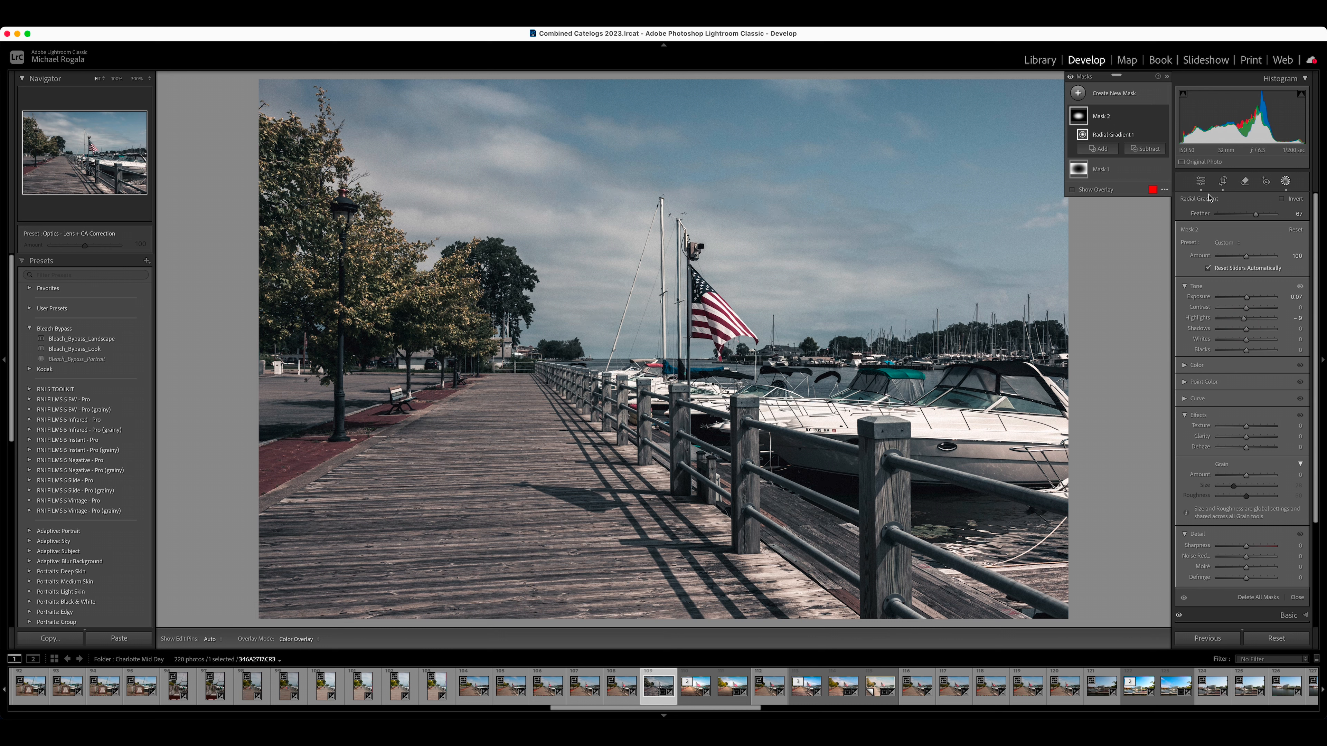
click(1285, 180)
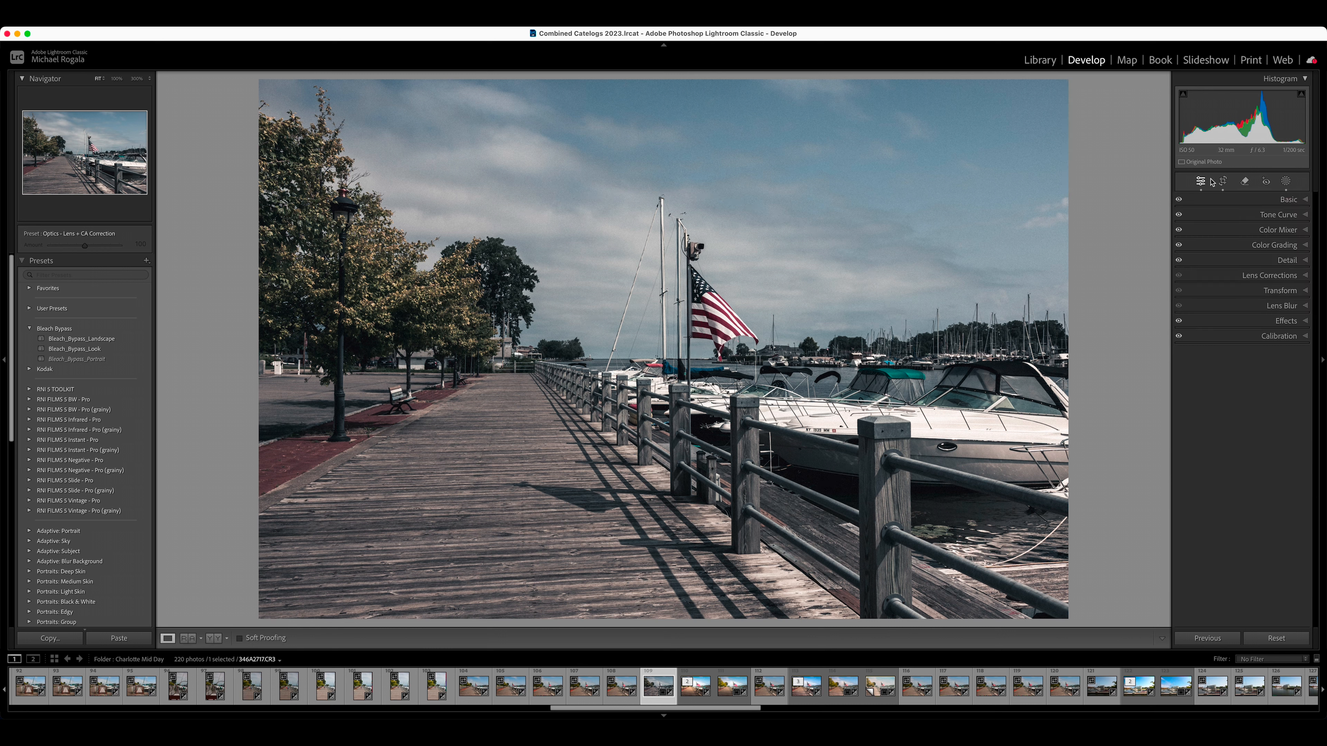
Step: Compare the edited photo with its original version
key(backslash)
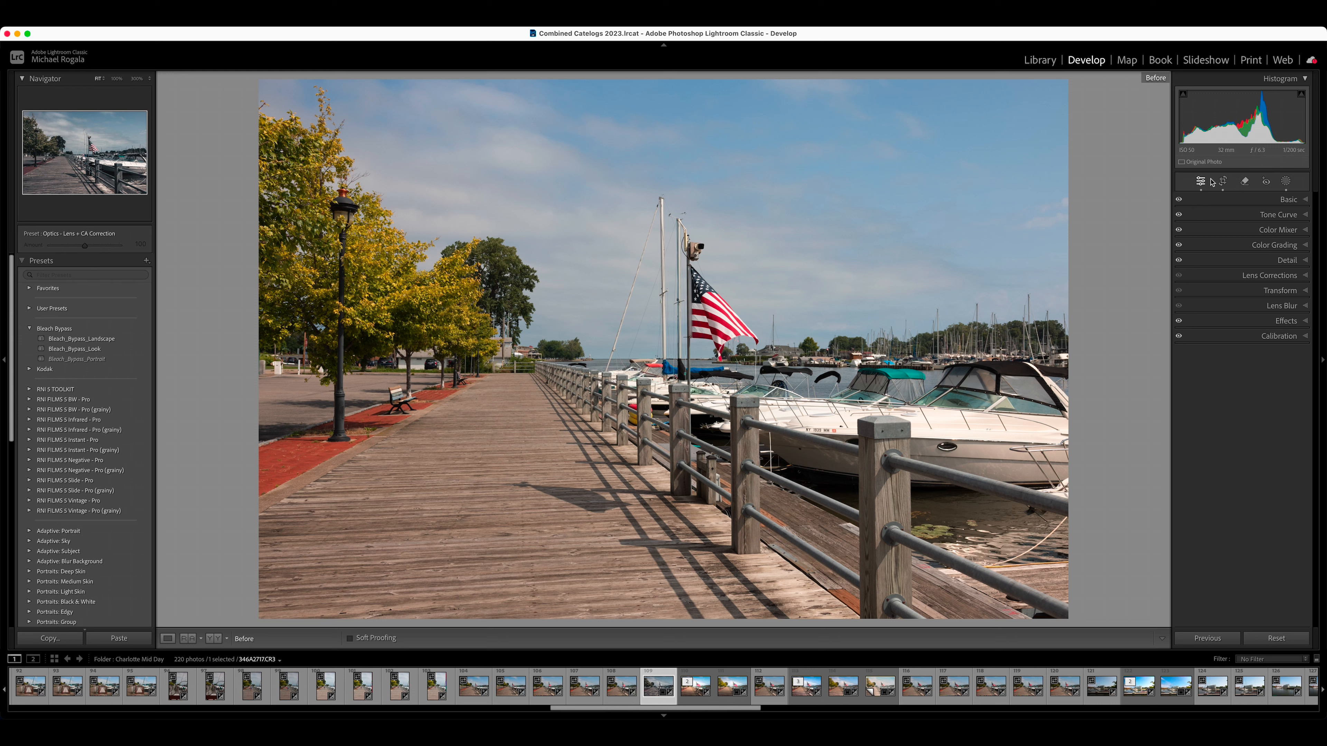
key(backslash)
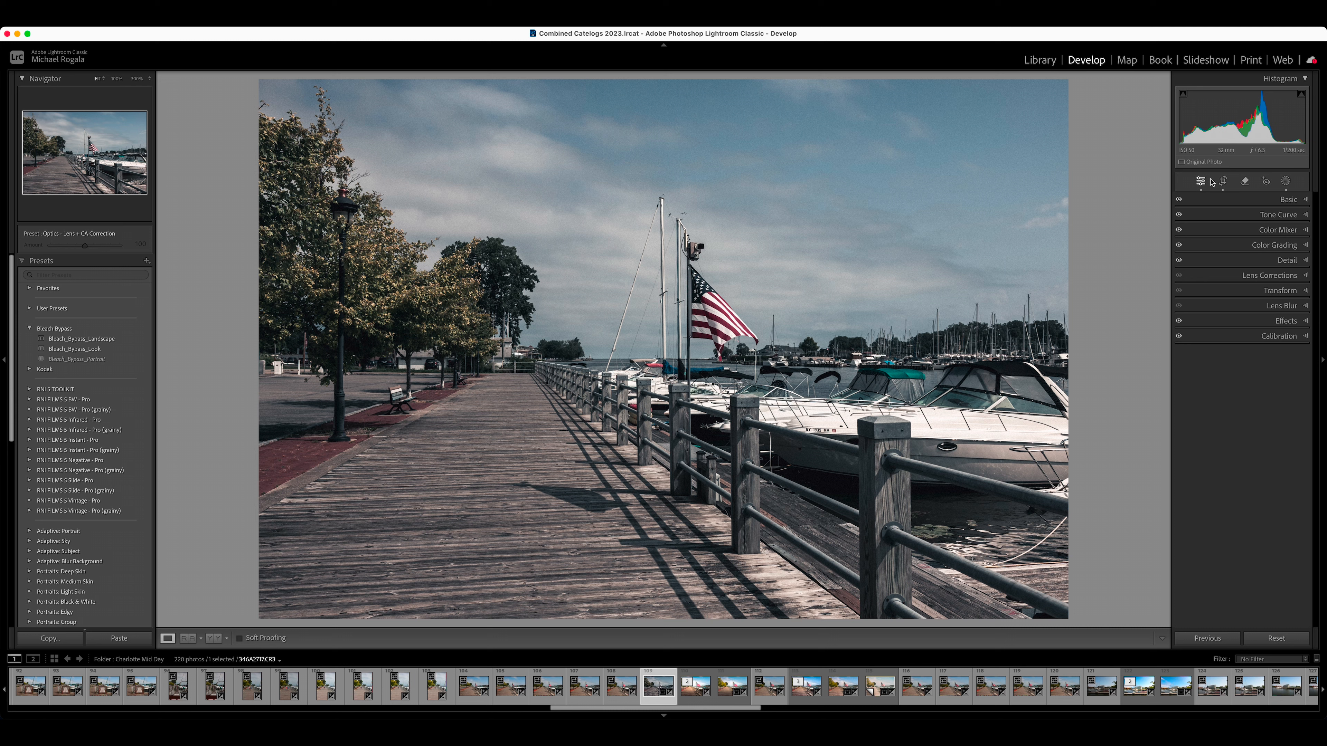
Step: Start a new develop preset from the current edit and include both masks in its settings
click(146, 261)
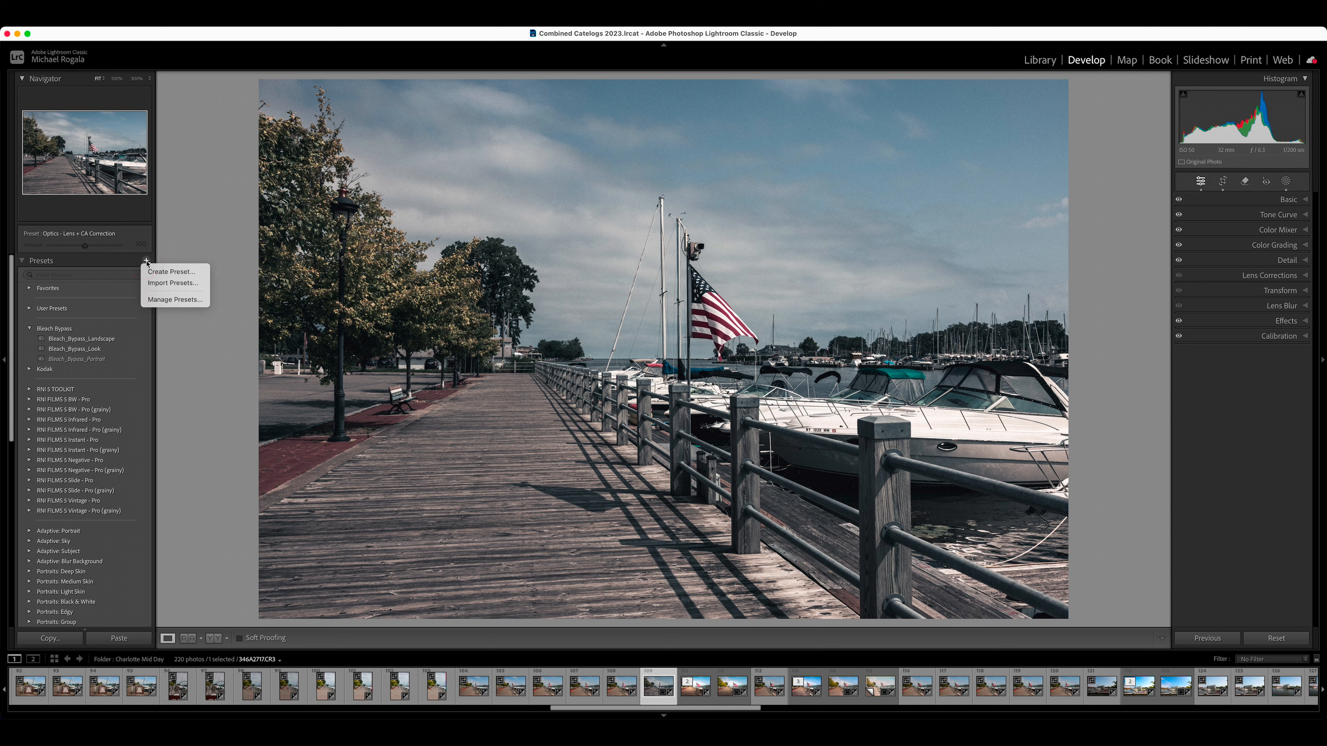
click(168, 272)
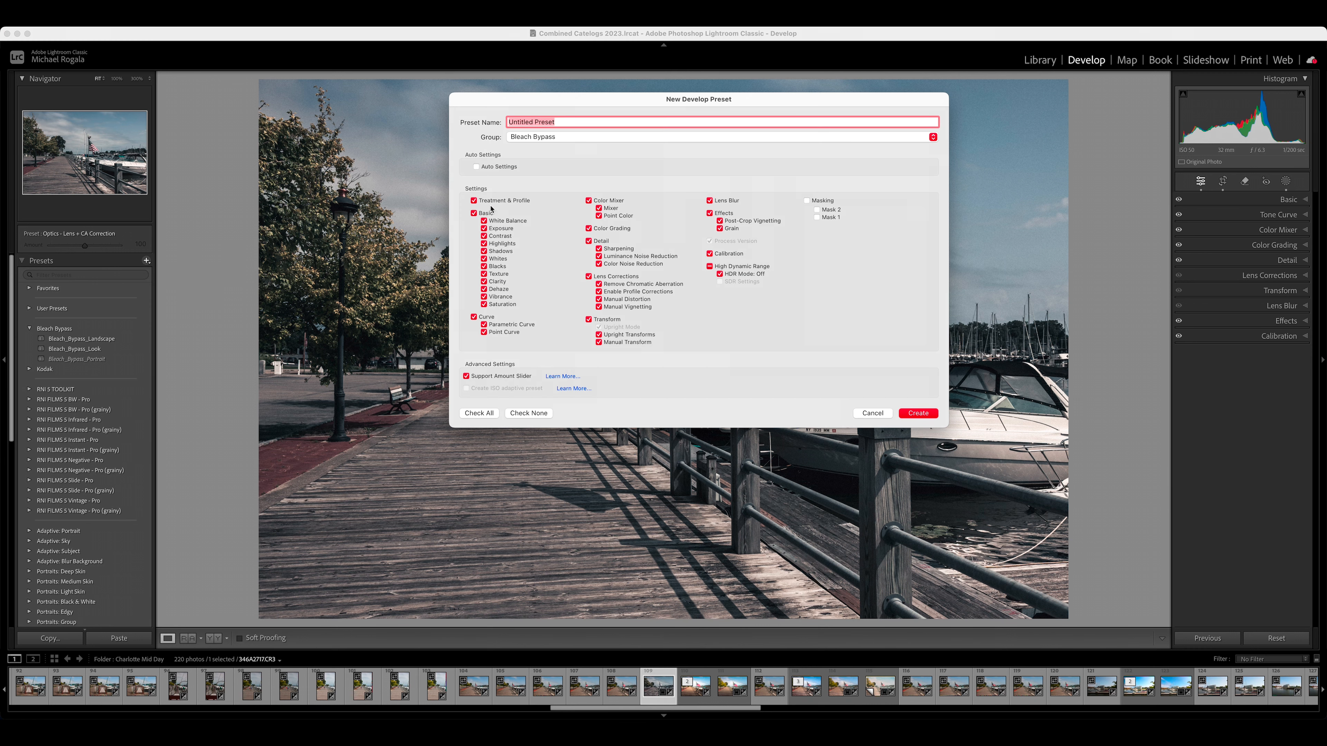
click(807, 201)
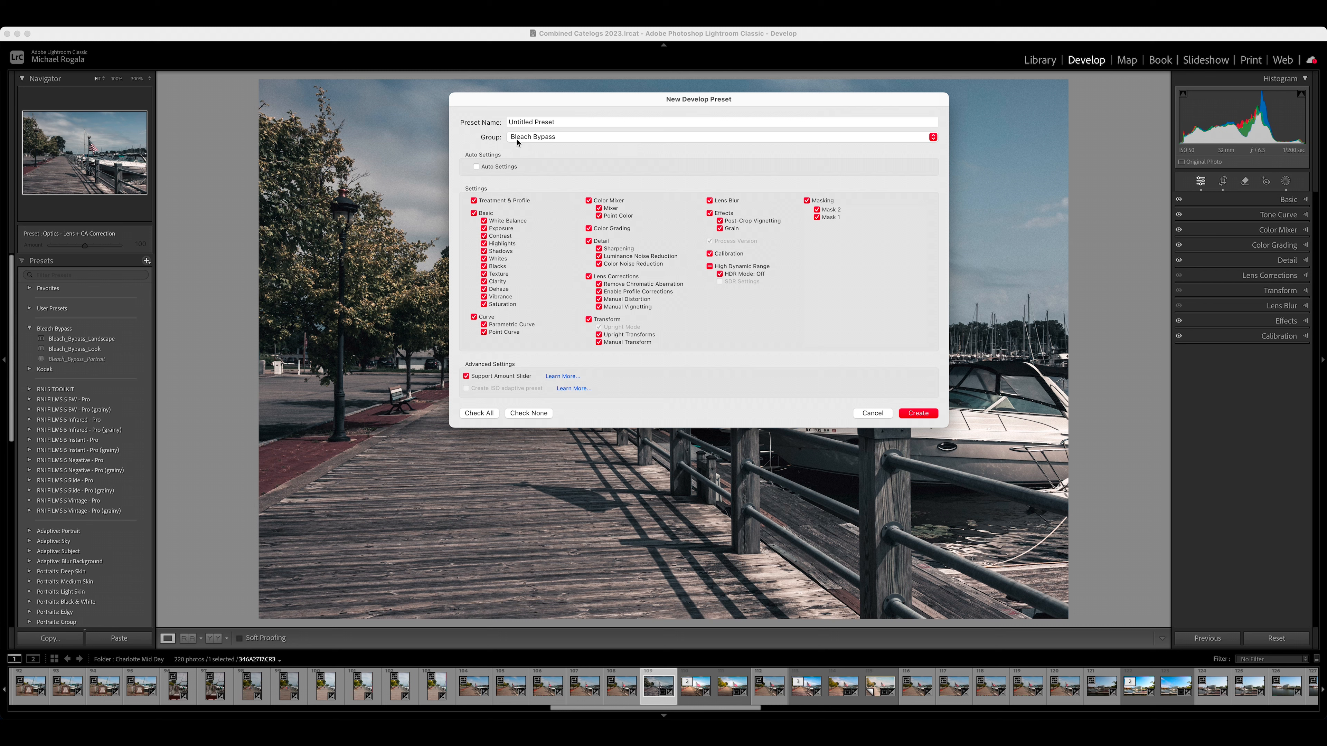
Step: Name the preset with the owner's first name followed by "Bleach Bypass" and create it in the Bleach Bypass group
click(933, 138)
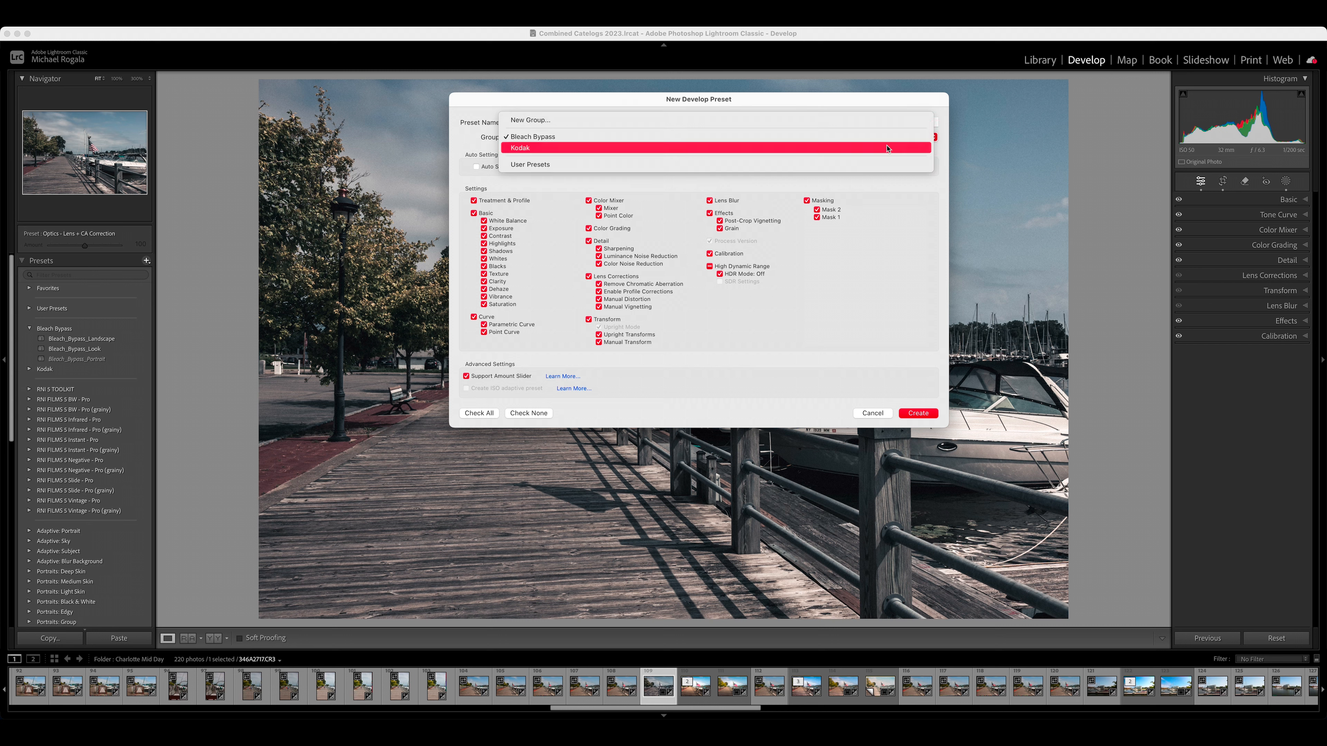
click(620, 137)
click(563, 121)
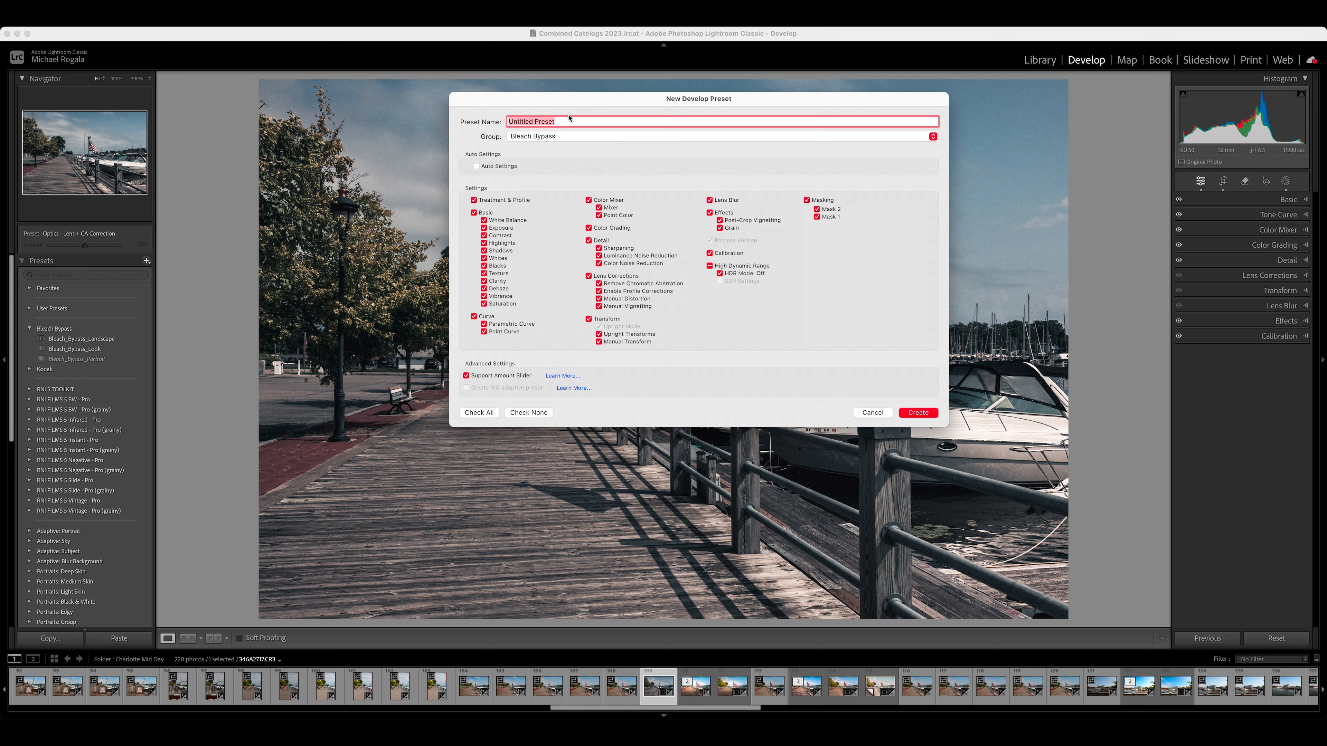
text(Mikes Bleach Bypass)
click(919, 413)
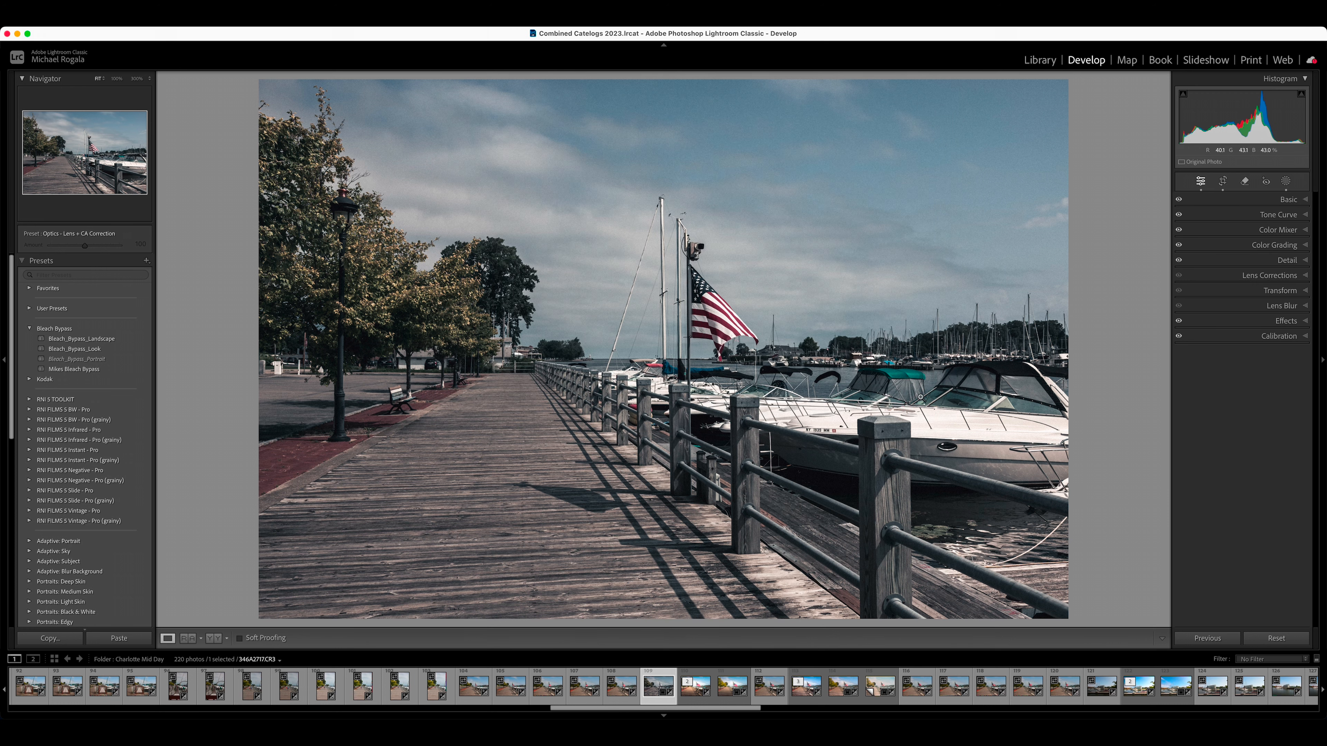